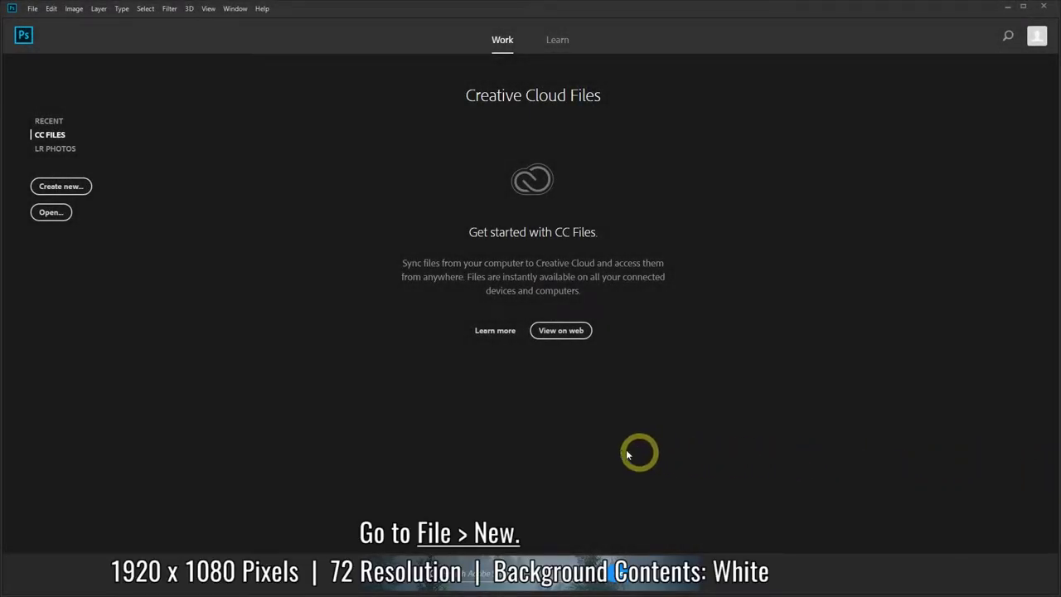
Step: Create a new 1920 × 1080 px, 72 ppi document with a white background
{"action": "left_click", "coordinate": [32, 8]}
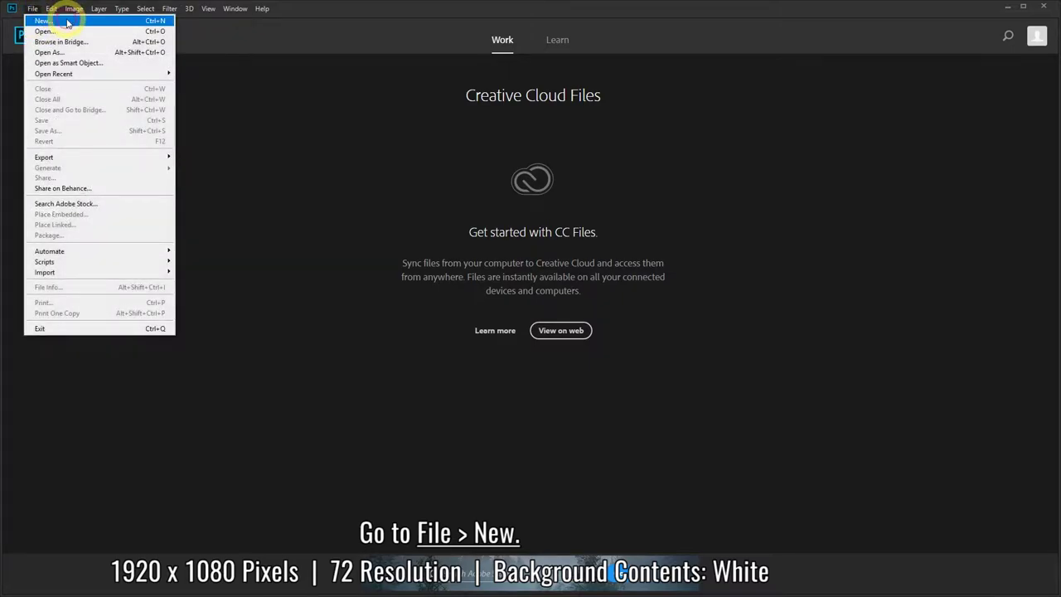
{"action": "left_click", "coordinate": [44, 21]}
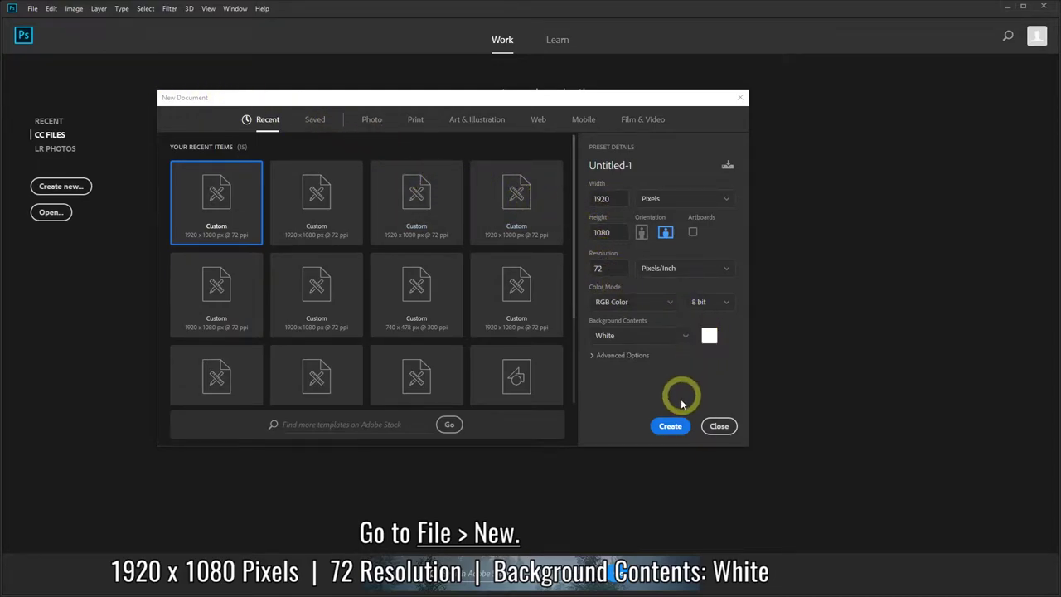
{"action": "left_click", "coordinate": [673, 427]}
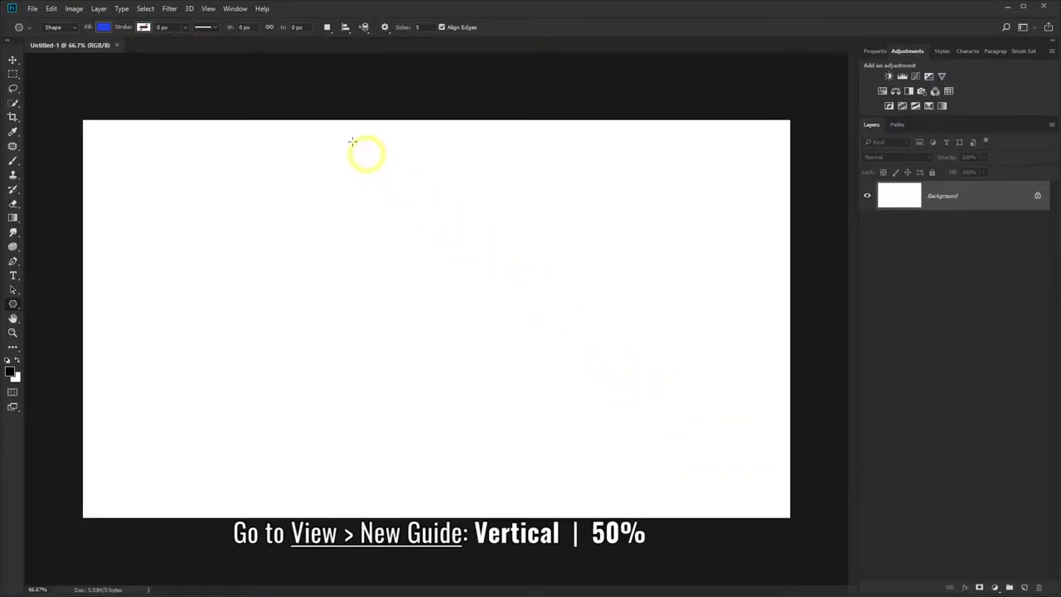
Step: Add a vertical guide at the 50% position to mark the canvas centre
{"action": "left_click", "coordinate": [208, 8]}
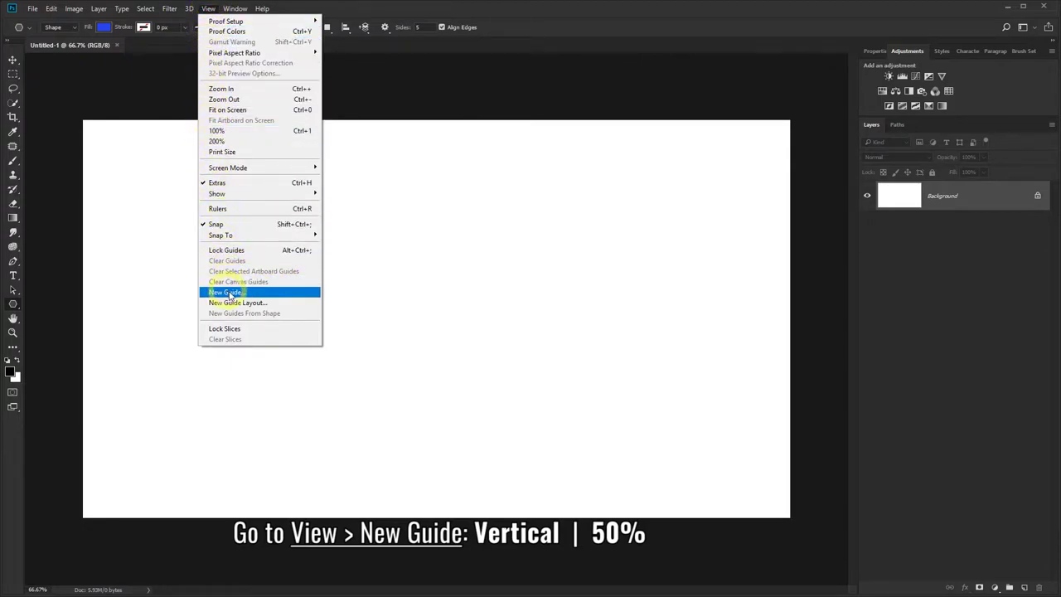
{"action": "left_click", "coordinate": [252, 294]}
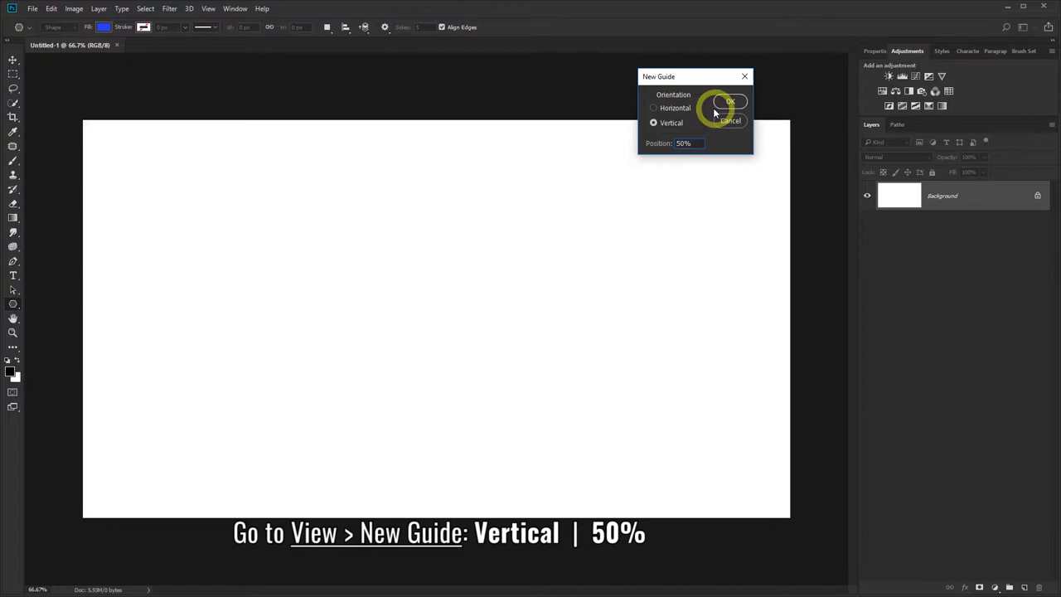
{"action": "left_click", "coordinate": [654, 123]}
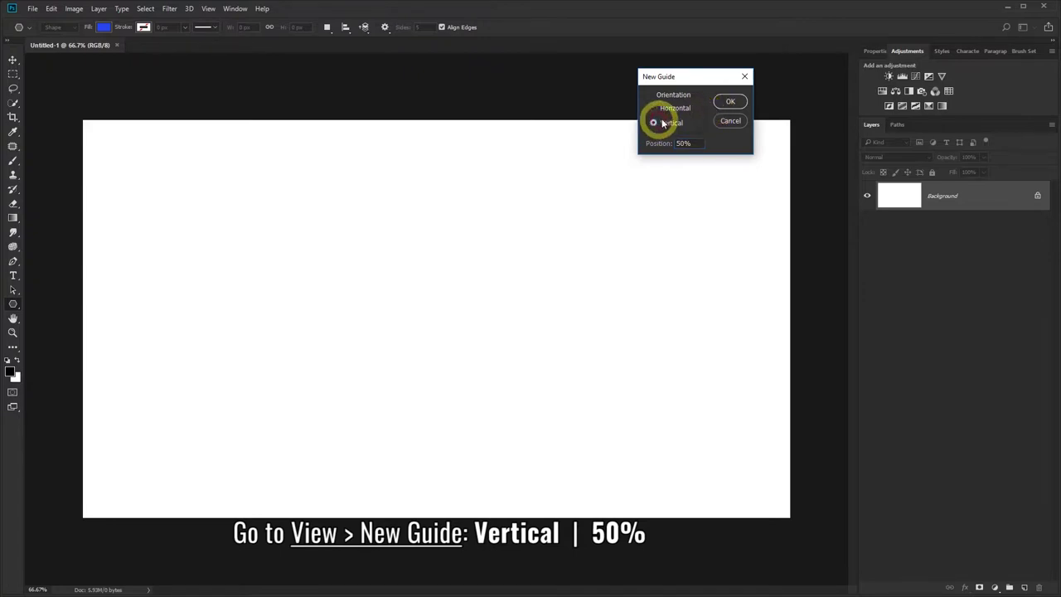
{"action": "left_click", "coordinate": [731, 102]}
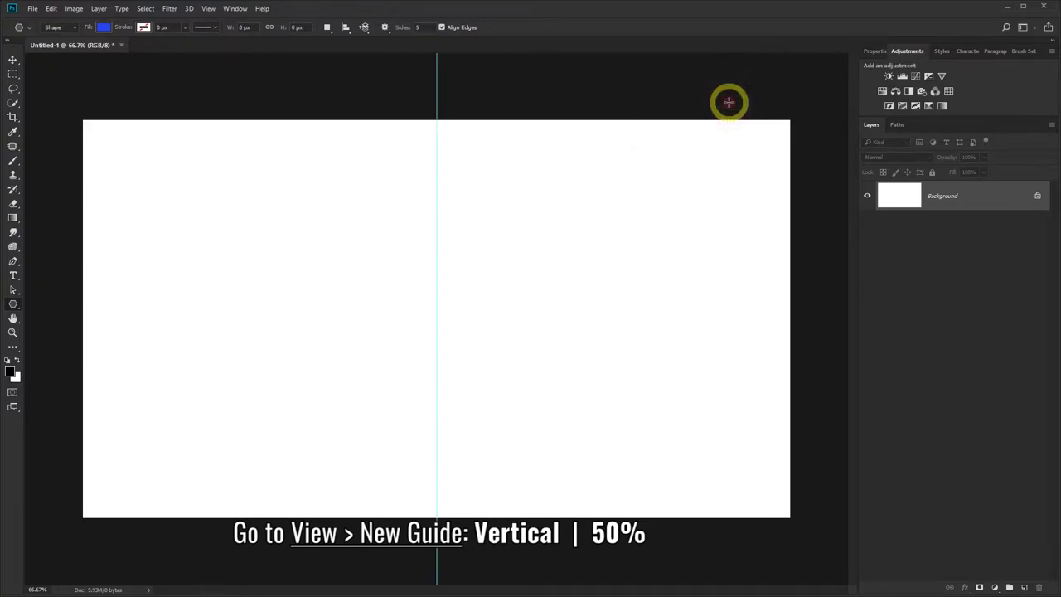
Step: Set the Polygon tool to Shape mode with #2844ec fill, no stroke and 5 sides
{"action": "right_click", "coordinate": [13, 304]}
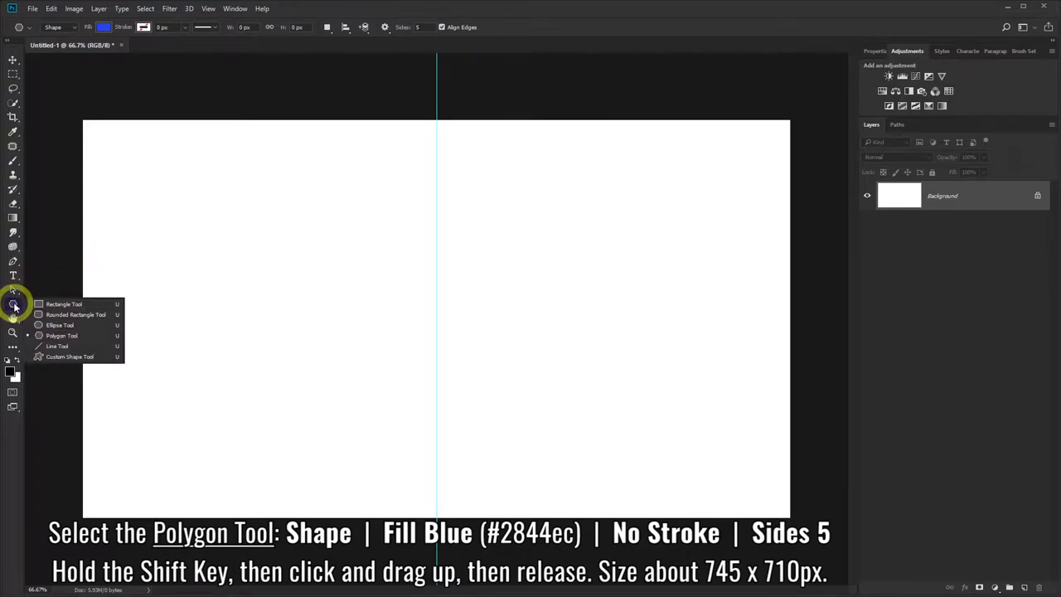
{"action": "left_click", "coordinate": [85, 335]}
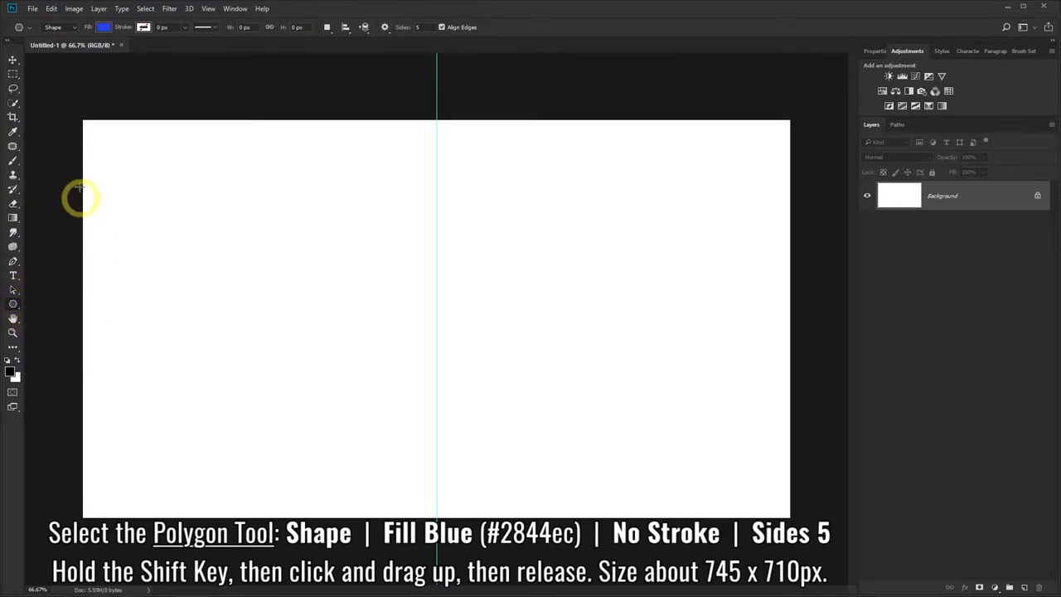
{"action": "left_click", "coordinate": [76, 28]}
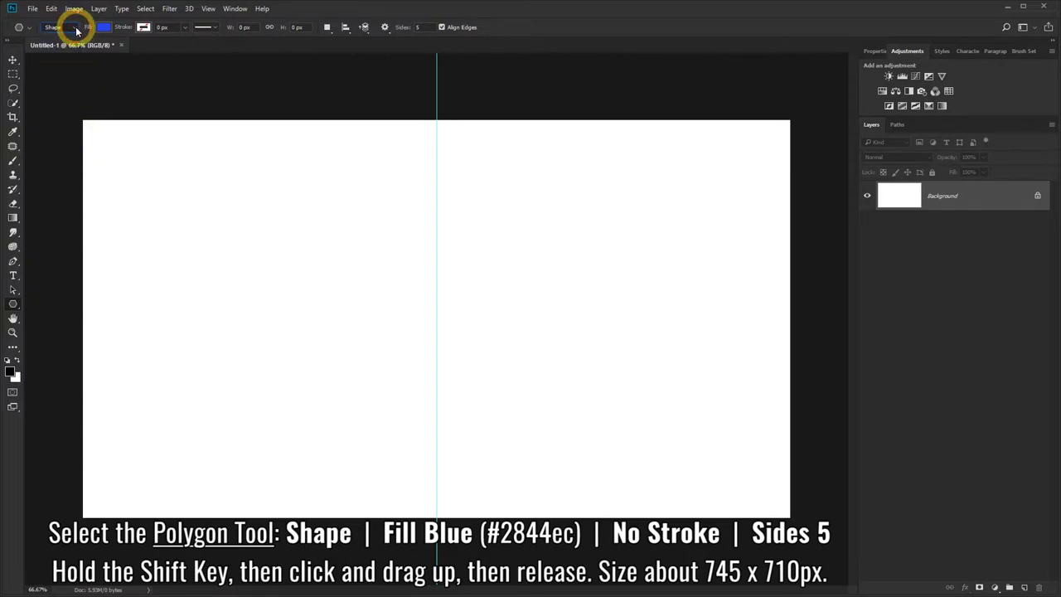
{"action": "left_click", "coordinate": [102, 31]}
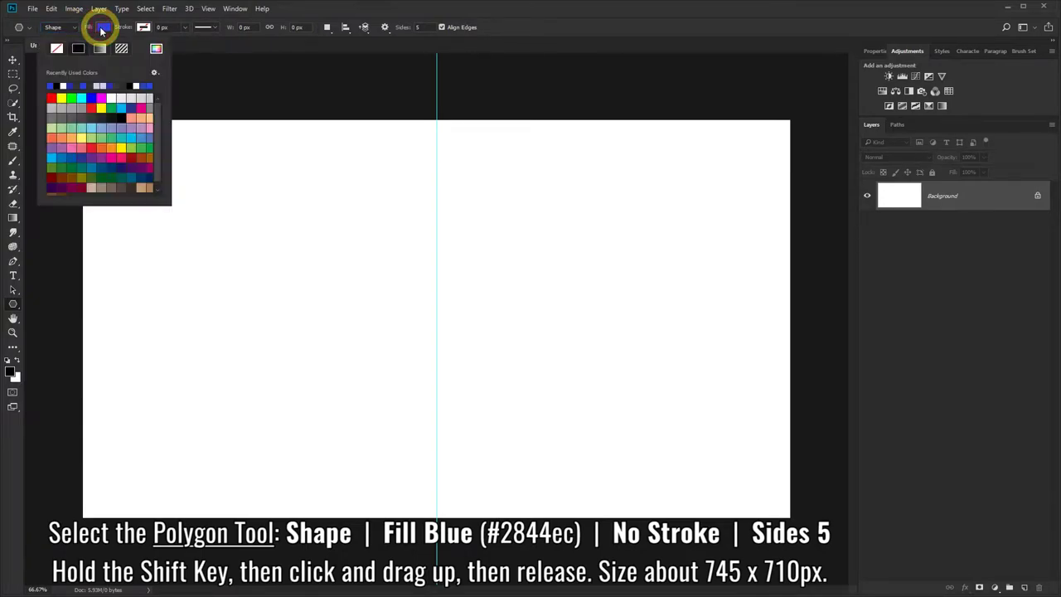
{"action": "left_click", "coordinate": [155, 50]}
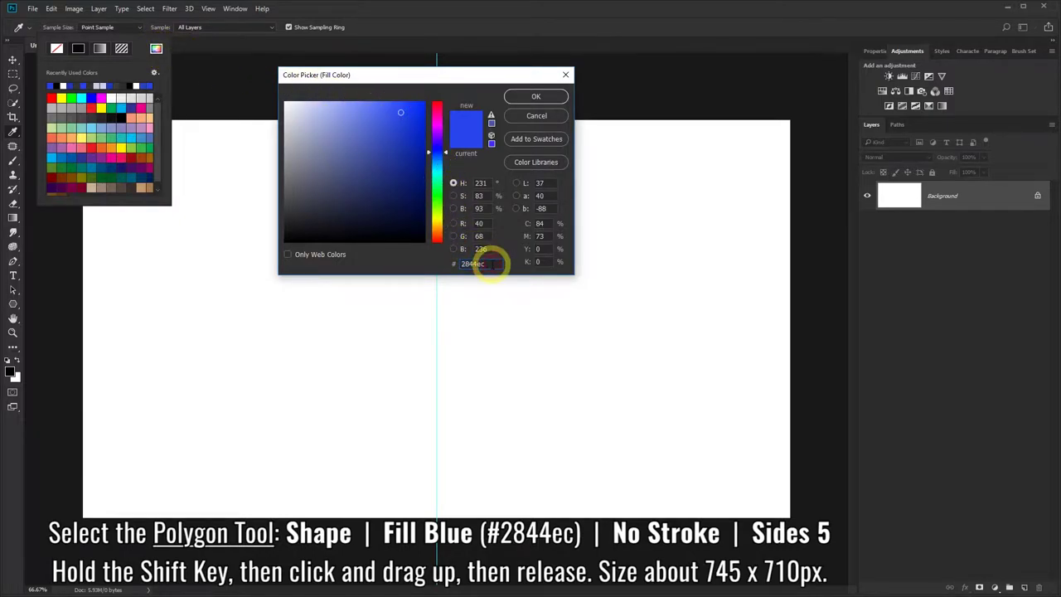
{"action": "left_click", "coordinate": [532, 98]}
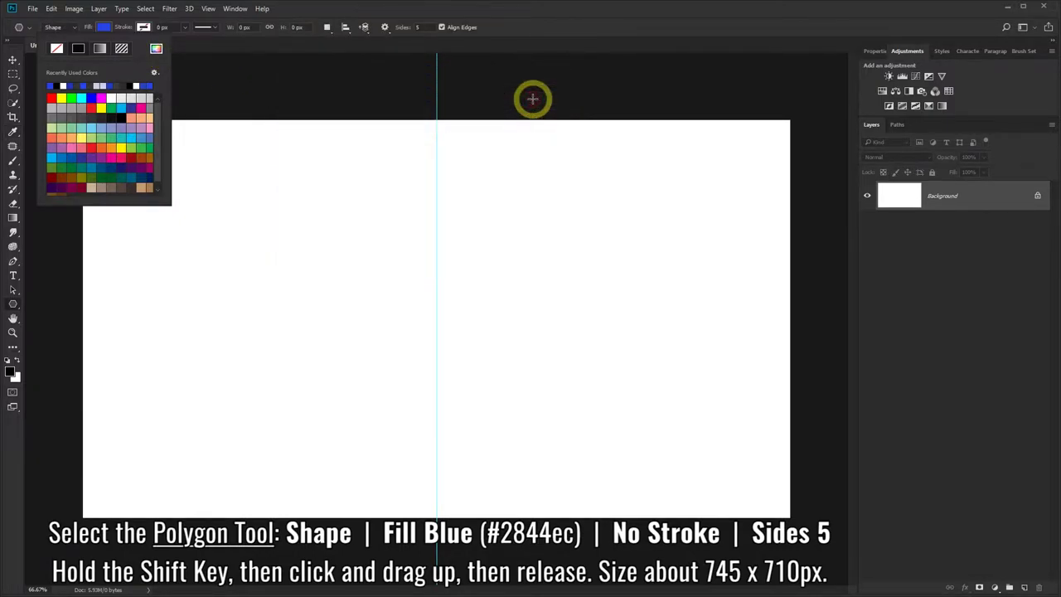
{"action": "left_click", "coordinate": [143, 27]}
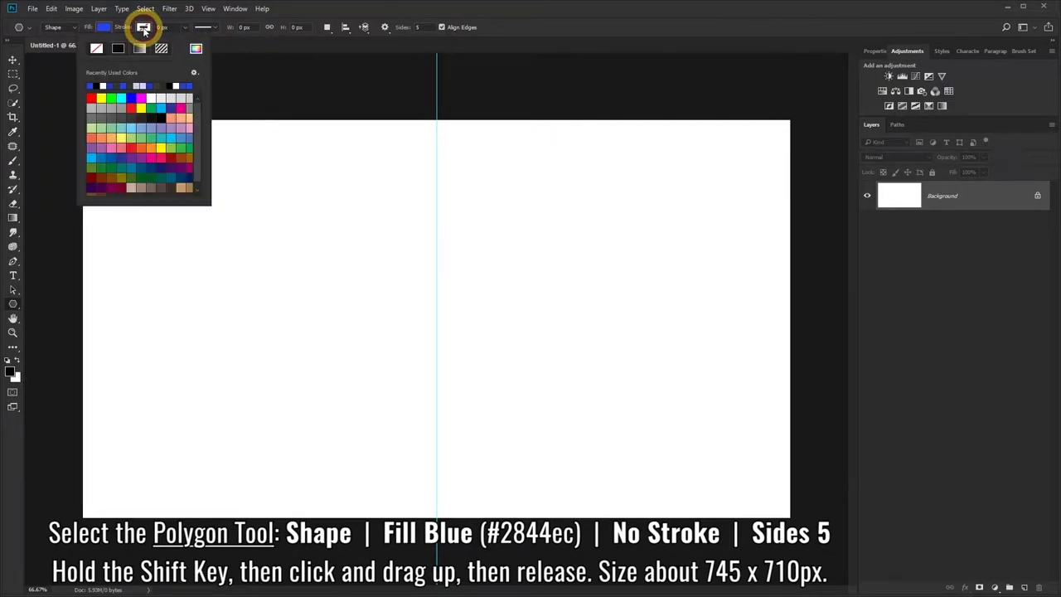
{"action": "left_click", "coordinate": [97, 48]}
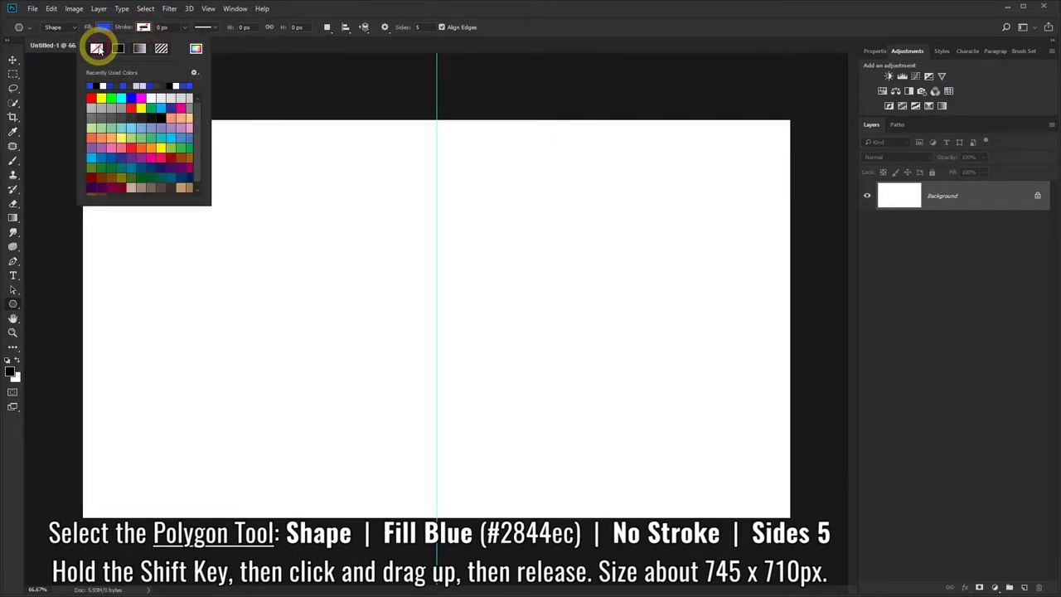
{"action": "left_click", "coordinate": [284, 7]}
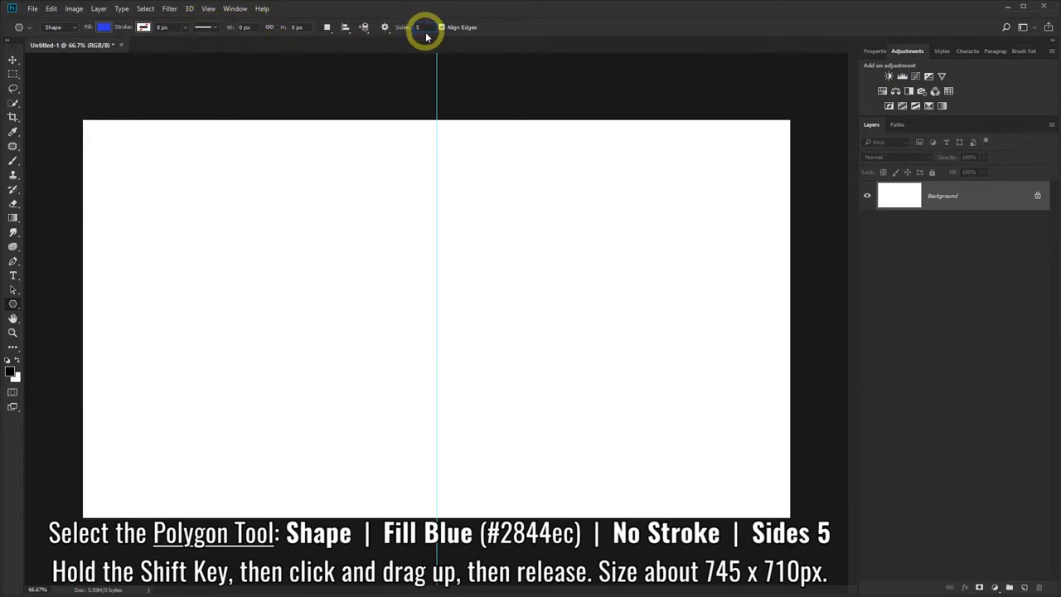
{"action": "type", "text": "5"}
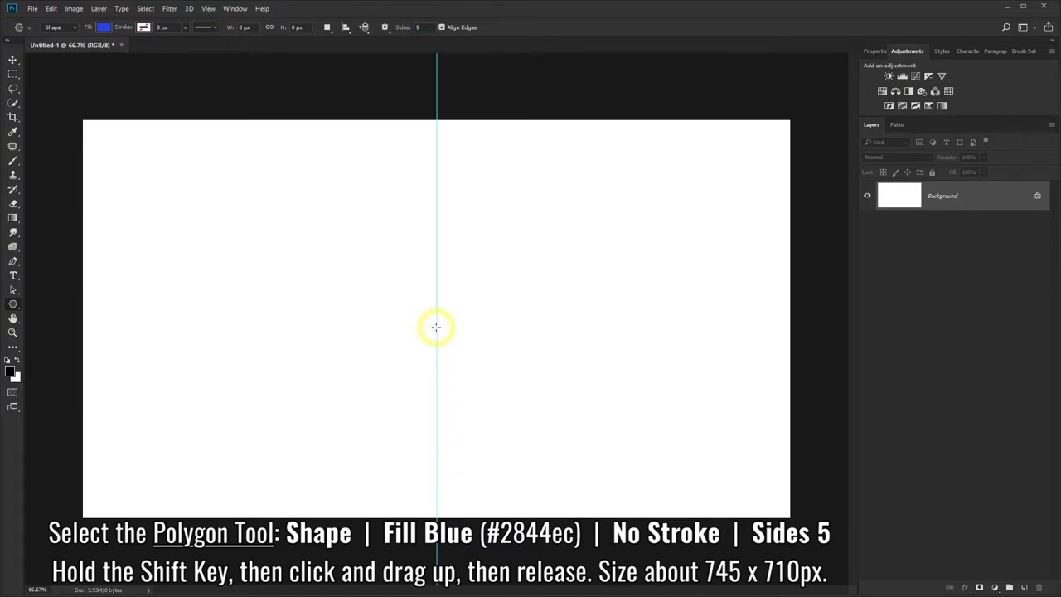
Step: Draw a blue pentagon about 745 × 708 px outward from the canvas centre on the guide
{"action": "mouse_move", "coordinate": [436, 328]}
{"action": "left_mouse_down"}
{"action": "mouse_move", "coordinate": [417, 250]}
{"action": "mouse_move", "coordinate": [427, 183]}
{"action": "left_mouse_up"}
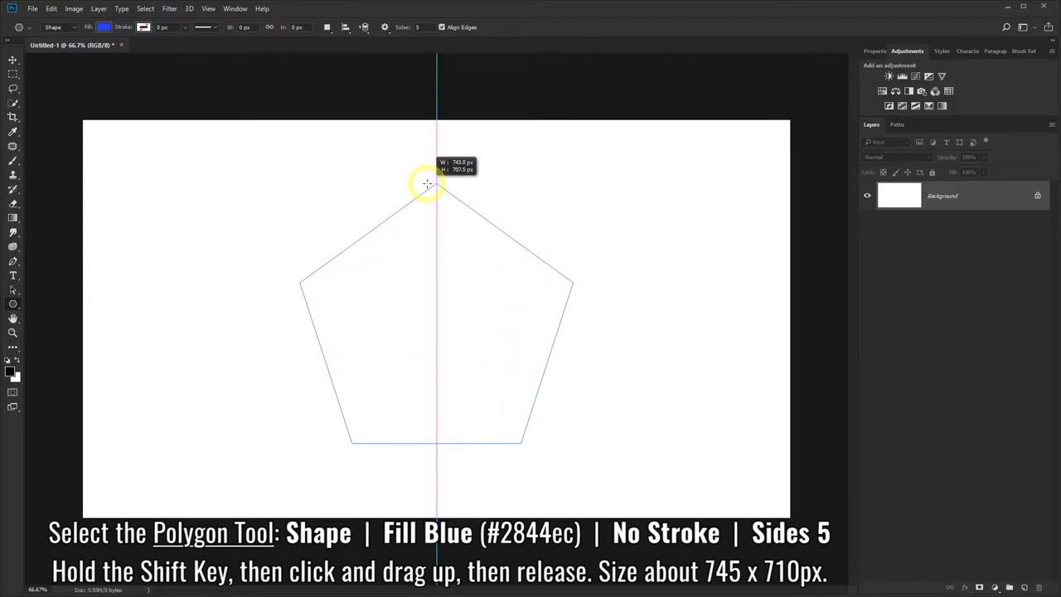
{"action": "left_click_drag", "start_coordinate": [426, 184], "coordinate": [426, 183]}
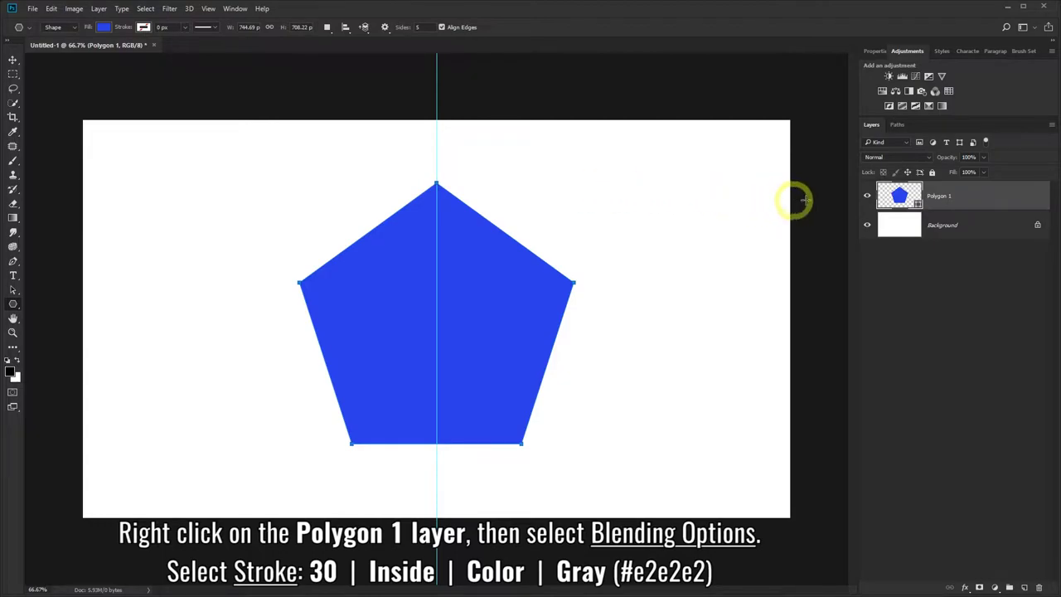
Step: Give the Polygon 1 layer a 30 px inside stroke in light gray #e2e2e2
{"action": "right_click", "coordinate": [965, 196]}
{"action": "left_click", "coordinate": [972, 200]}
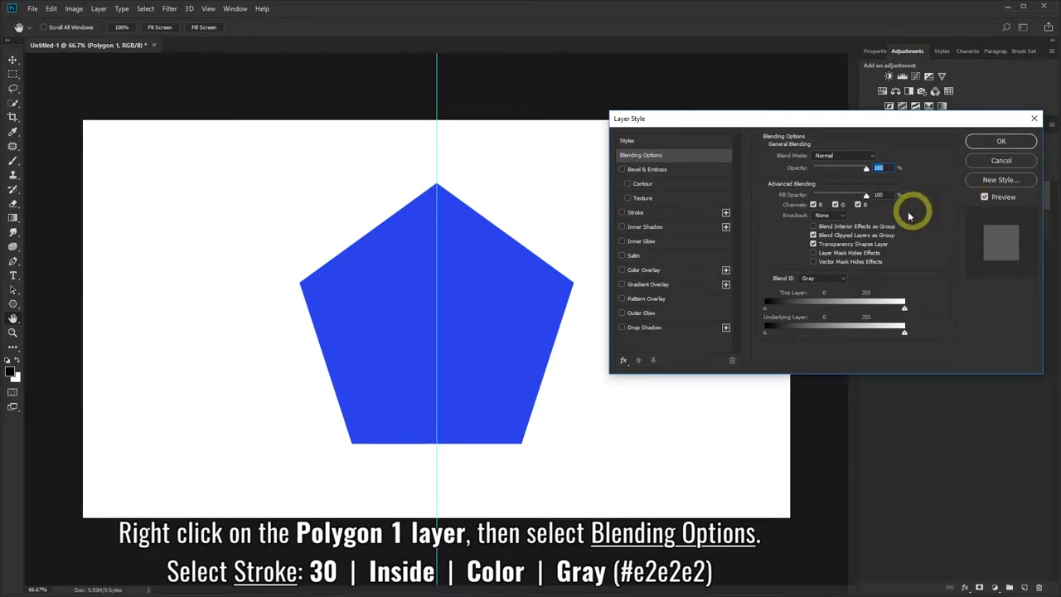
{"action": "left_click", "coordinate": [634, 214]}
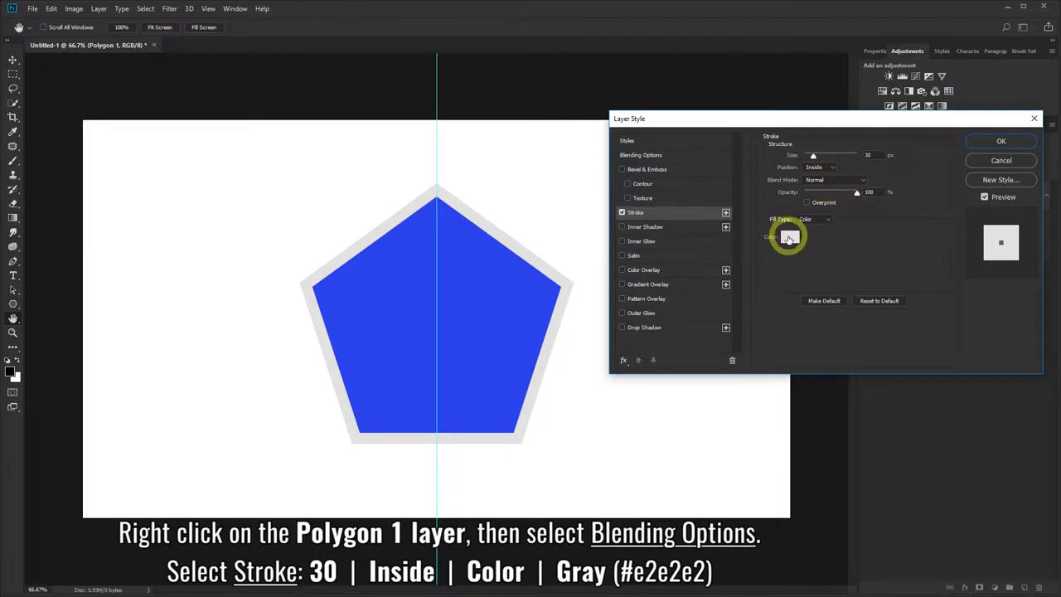
{"action": "left_click", "coordinate": [789, 240]}
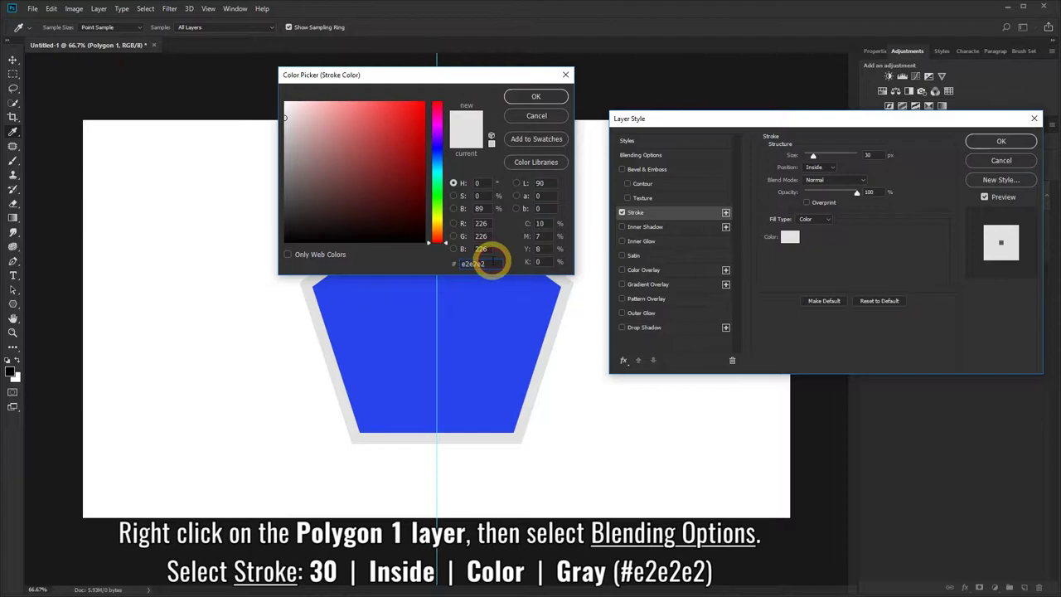
{"action": "left_click", "coordinate": [537, 98]}
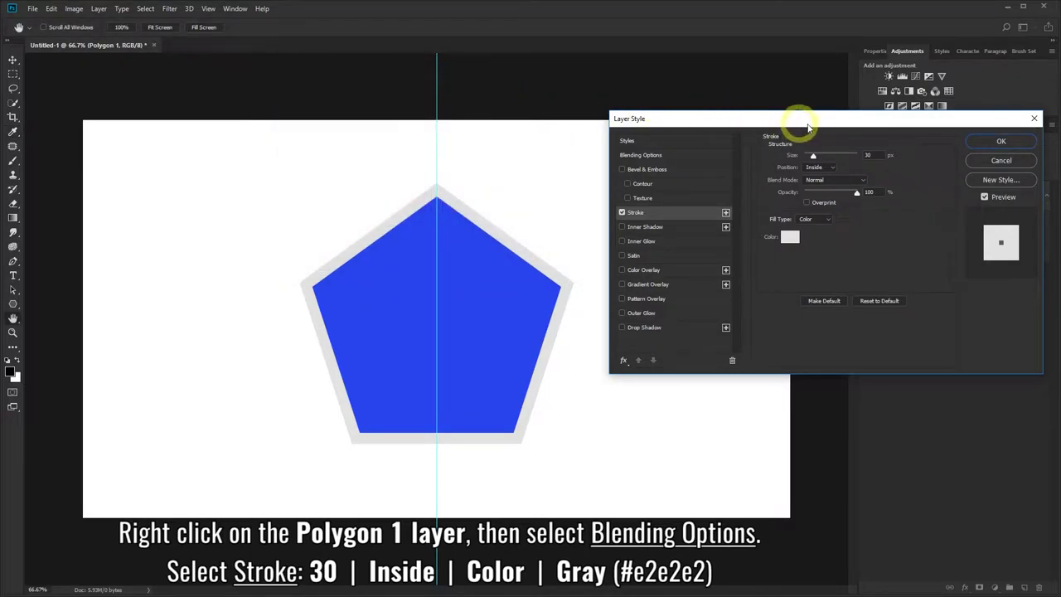
{"action": "left_click", "coordinate": [977, 146]}
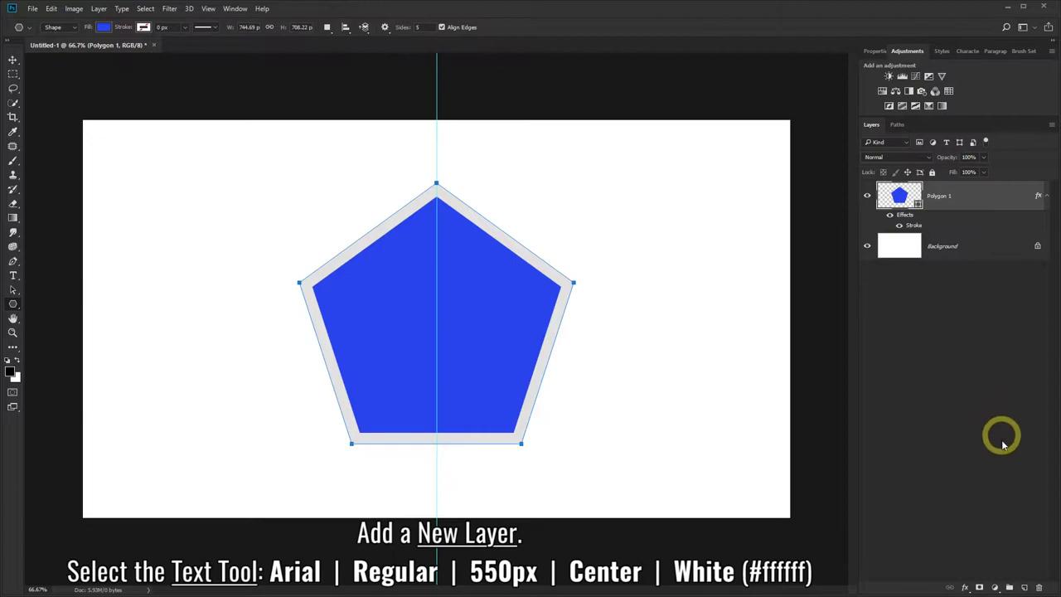
Step: Add an empty layer above Polygon 1 and set the type font style to Arial Regular
{"action": "left_click", "coordinate": [1024, 589]}
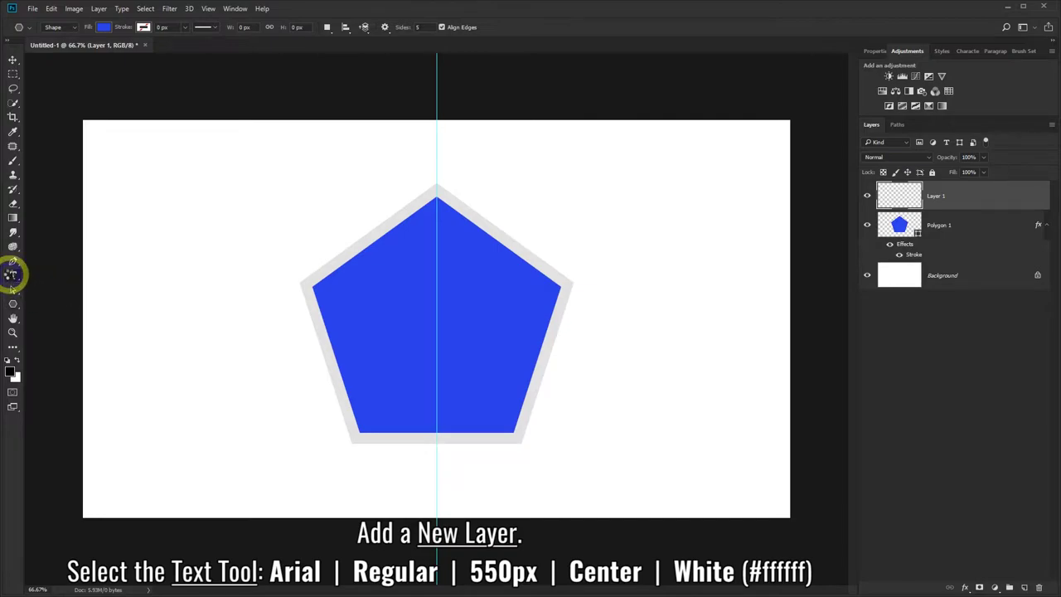
{"action": "left_click", "coordinate": [11, 277]}
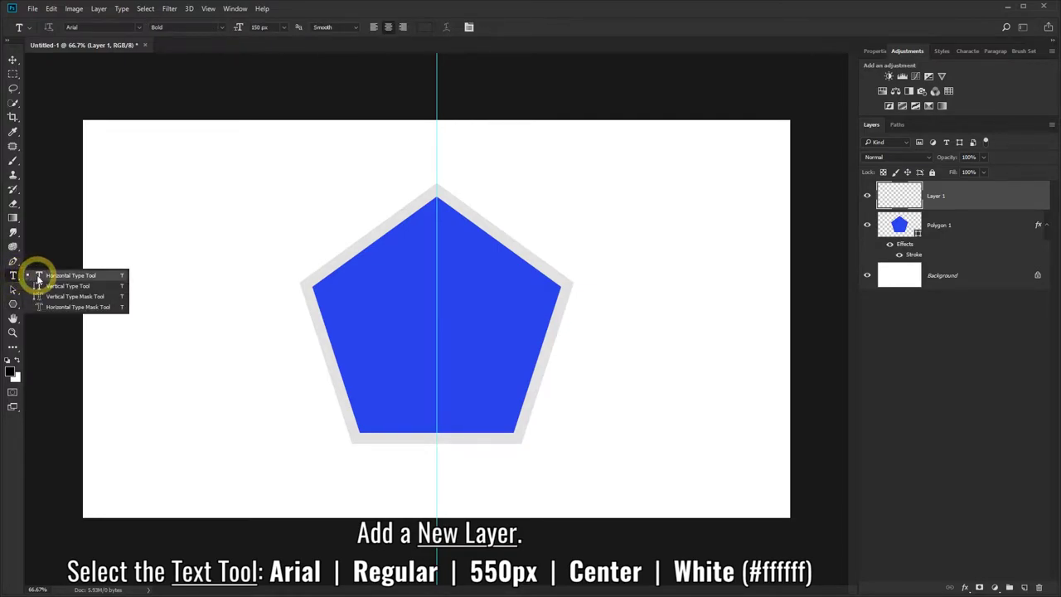
{"action": "left_click", "coordinate": [37, 279]}
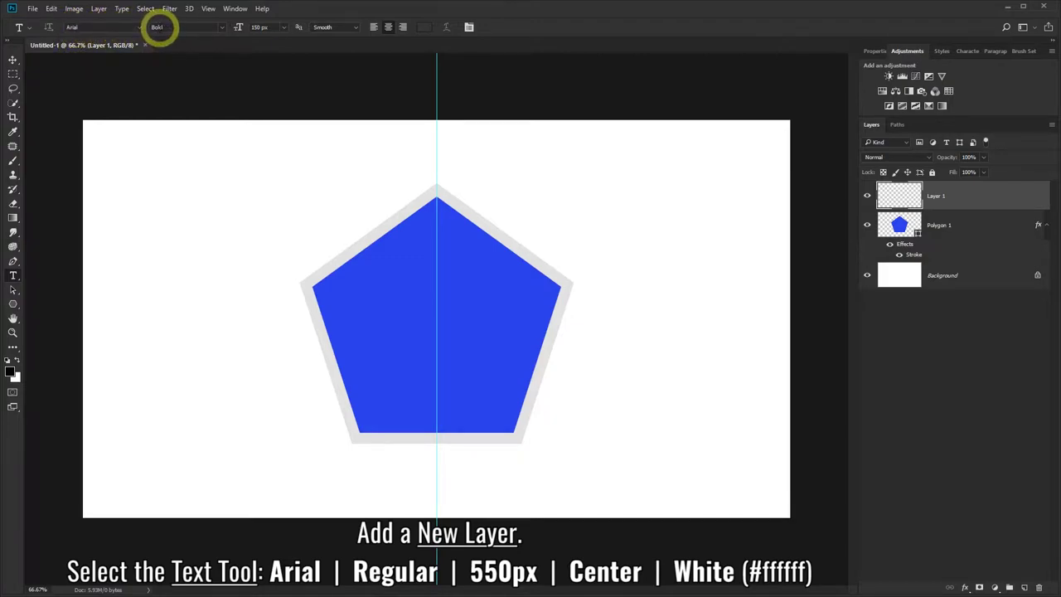
{"action": "left_click", "coordinate": [221, 28]}
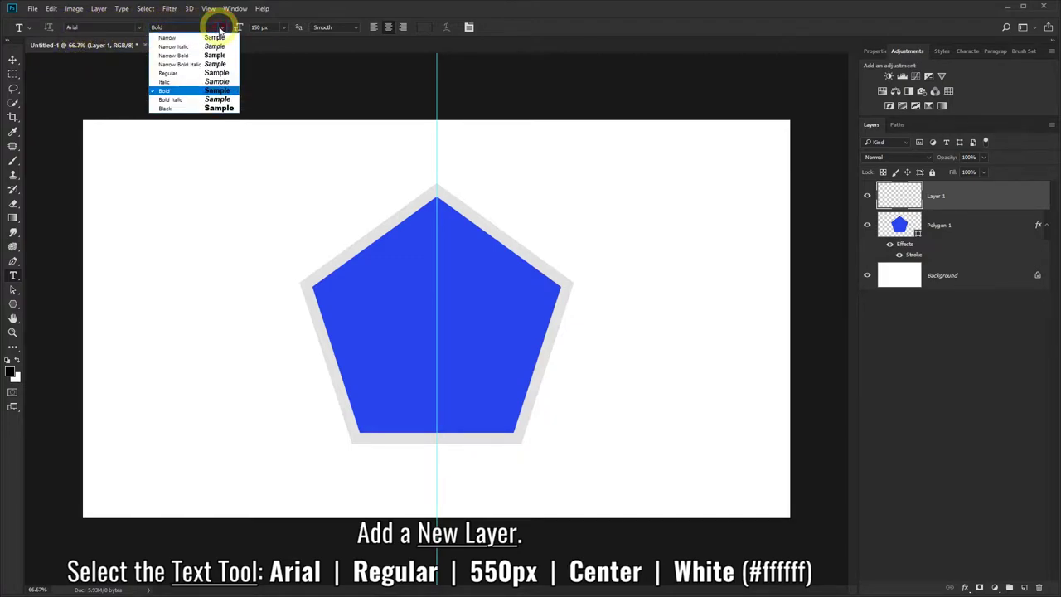
{"action": "left_click", "coordinate": [189, 76]}
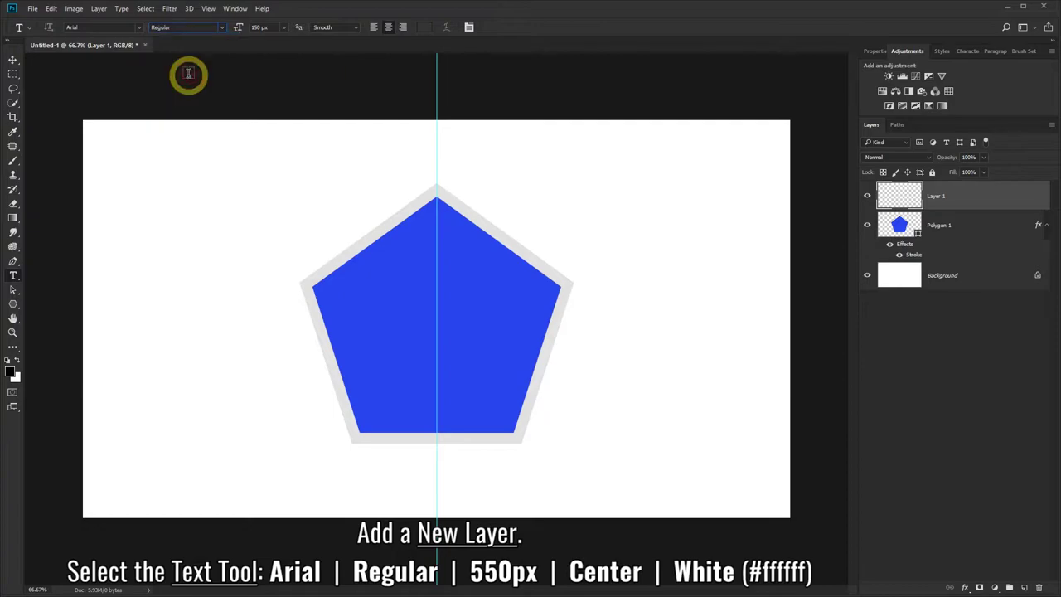
Step: Set the text size to 550 px and the text colour to white #ffffff
{"action": "left_click_drag", "start_coordinate": [269, 28], "coordinate": [251, 27]}
{"action": "type", "text": "550"}
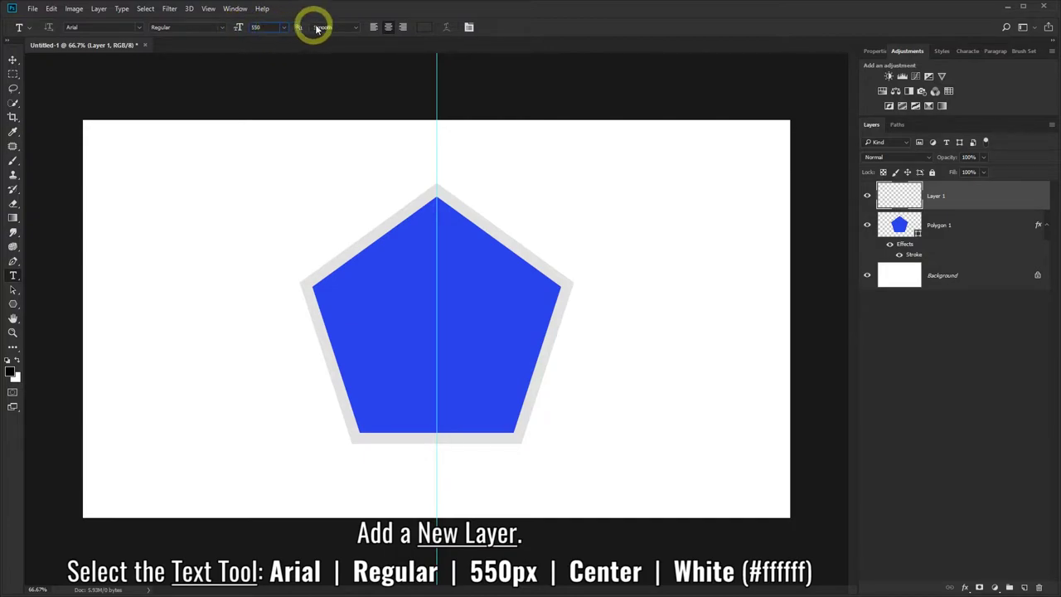
{"action": "left_click", "coordinate": [423, 27]}
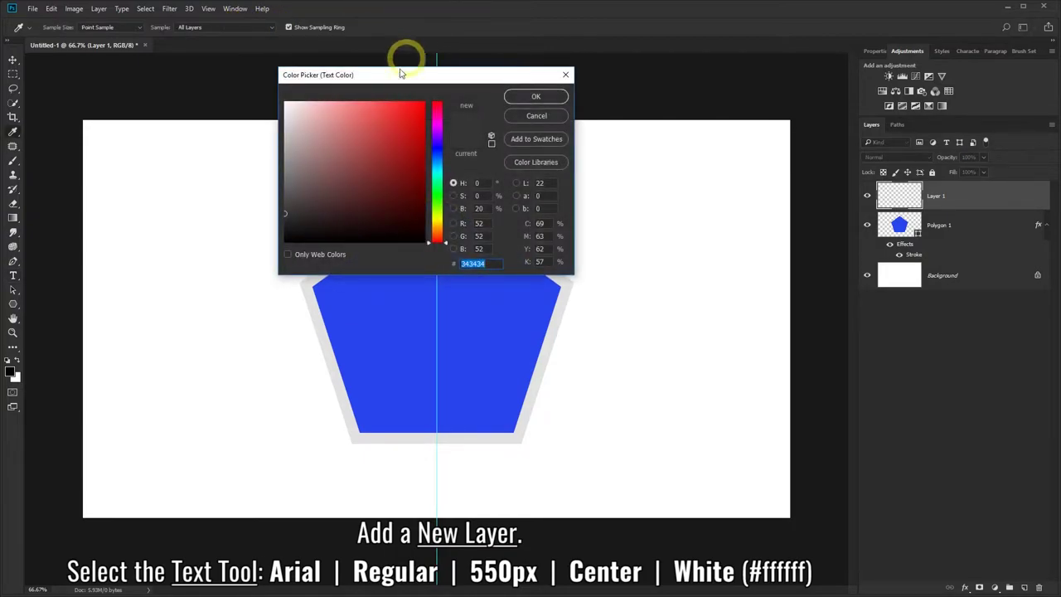
{"action": "type", "text": "ffffff"}
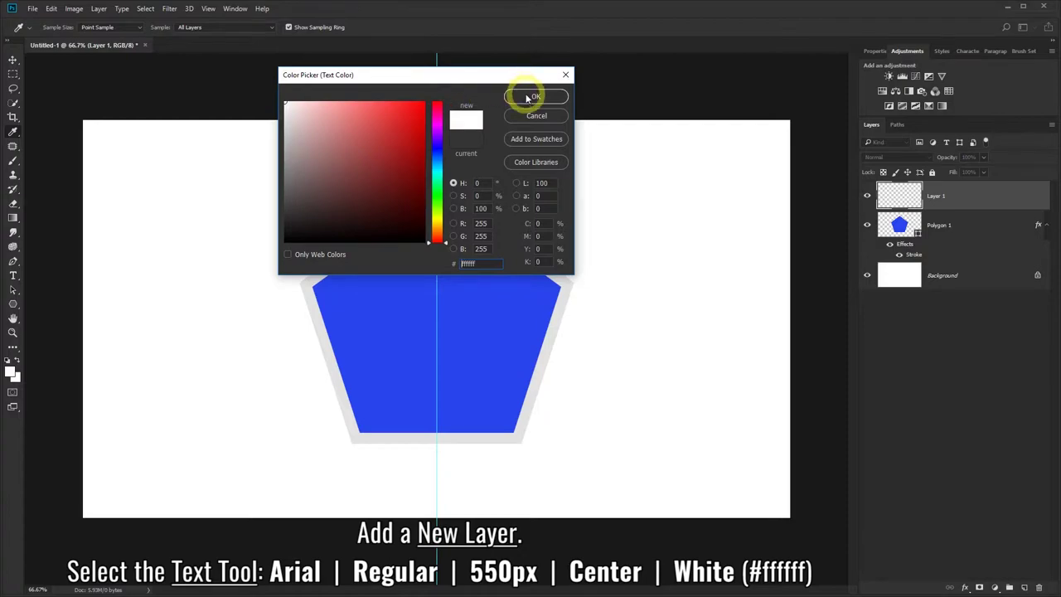
{"action": "left_click", "coordinate": [534, 97]}
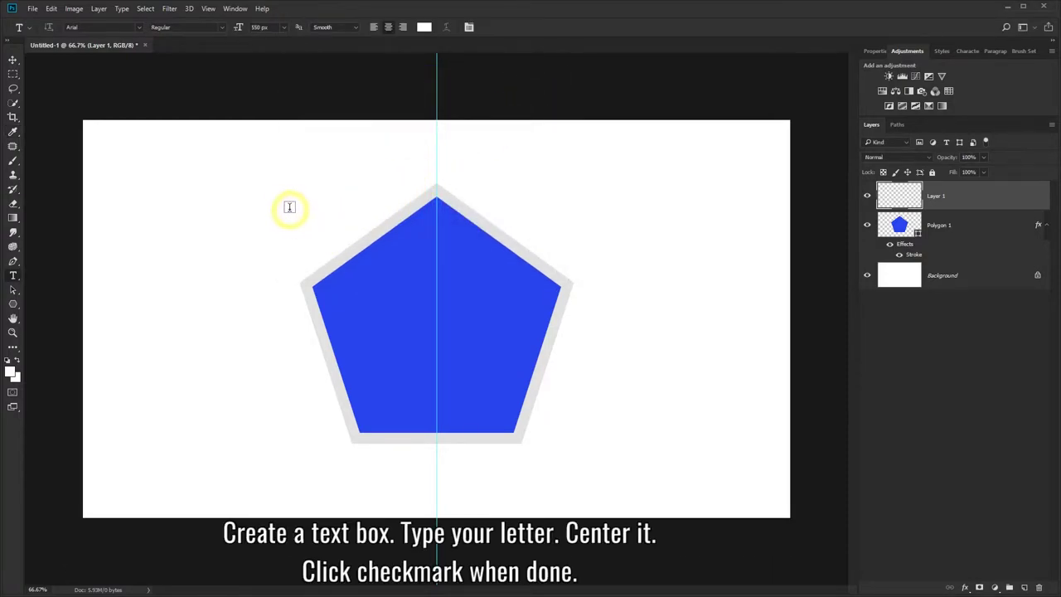
Step: Type a white W in a text box over the pentagon, centre it, and commit
{"action": "left_click_drag", "start_coordinate": [284, 182], "coordinate": [589, 446]}
{"action": "type", "text": "W"}
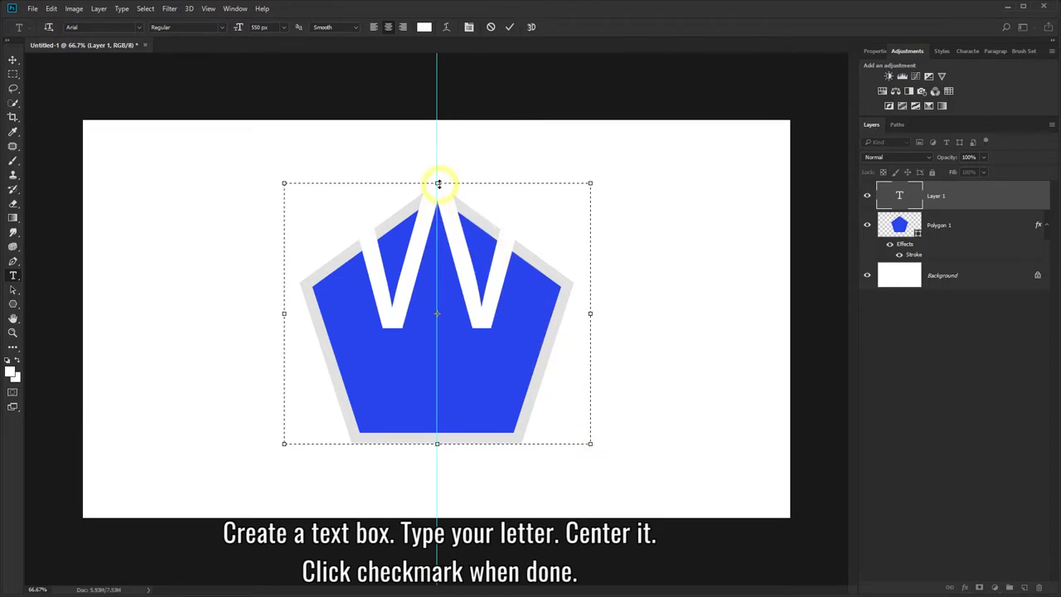
{"action": "left_click_drag", "start_coordinate": [438, 186], "coordinate": [442, 275]}
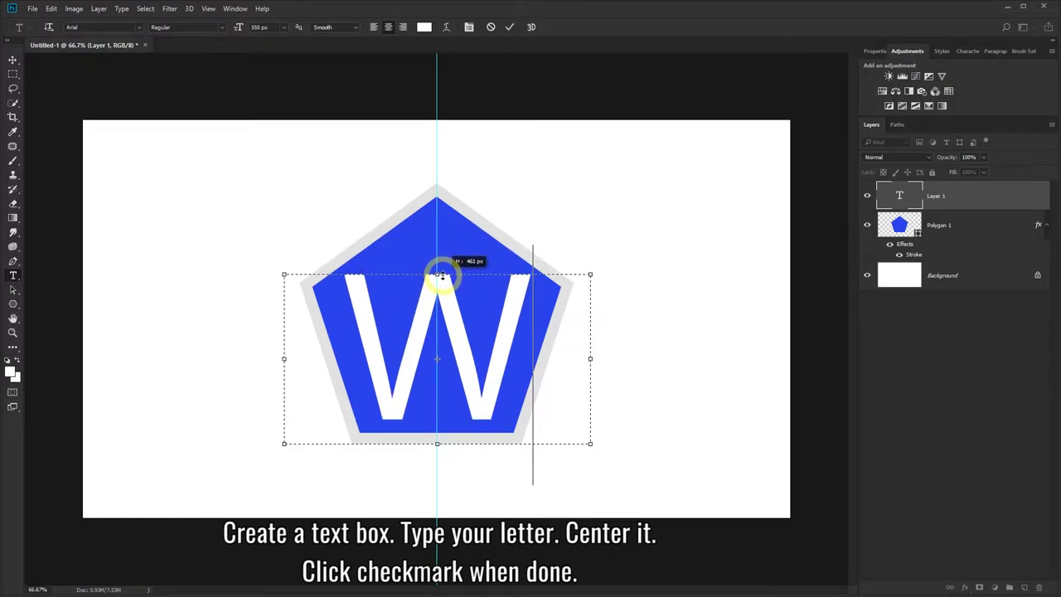
{"action": "left_click_drag", "start_coordinate": [283, 362], "coordinate": [281, 361]}
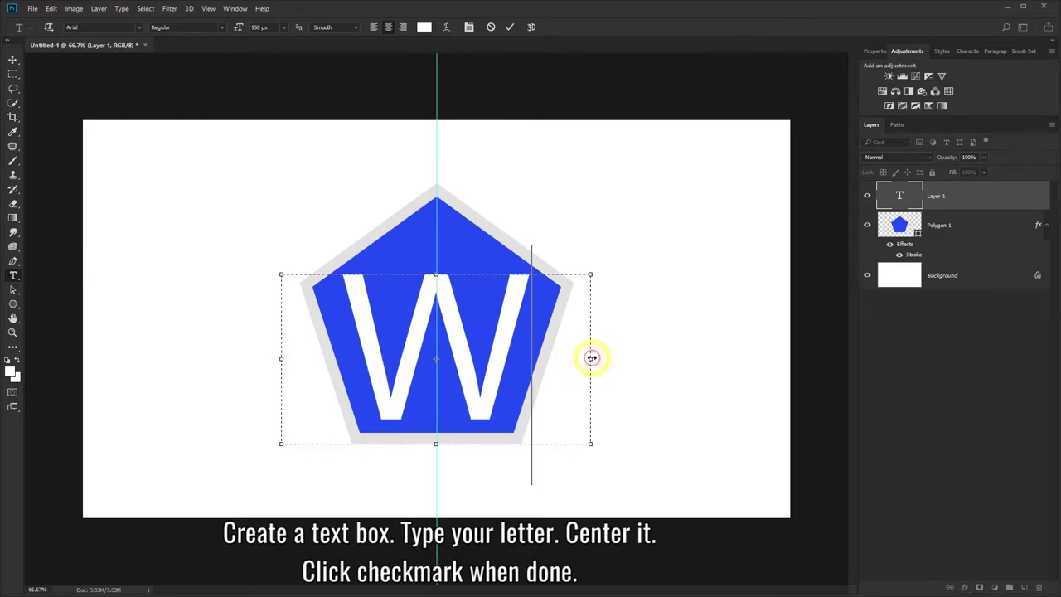
{"action": "left_click_drag", "start_coordinate": [591, 359], "coordinate": [592, 357]}
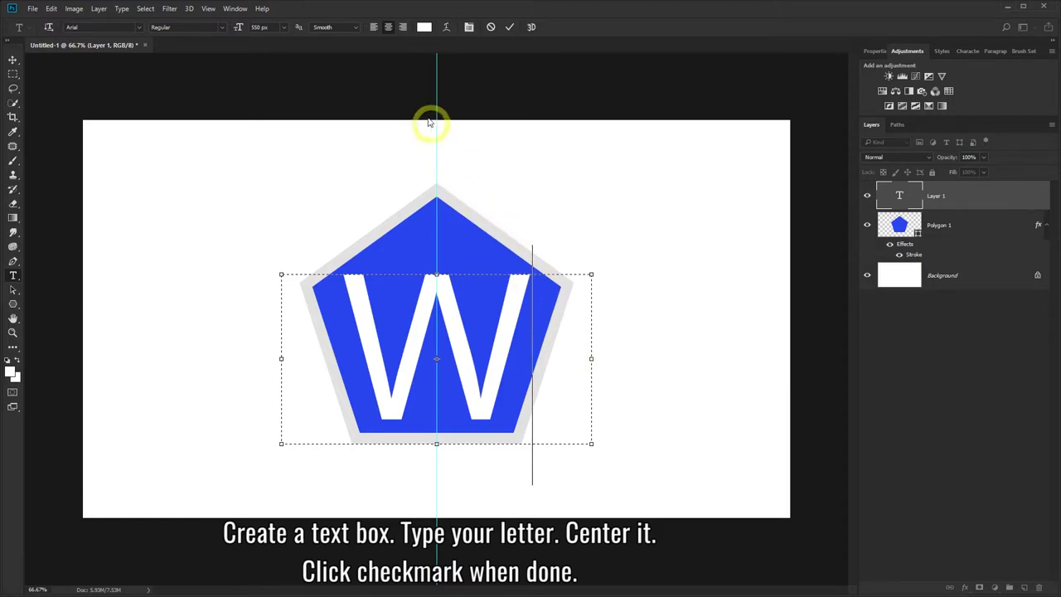
{"action": "left_click", "coordinate": [389, 29]}
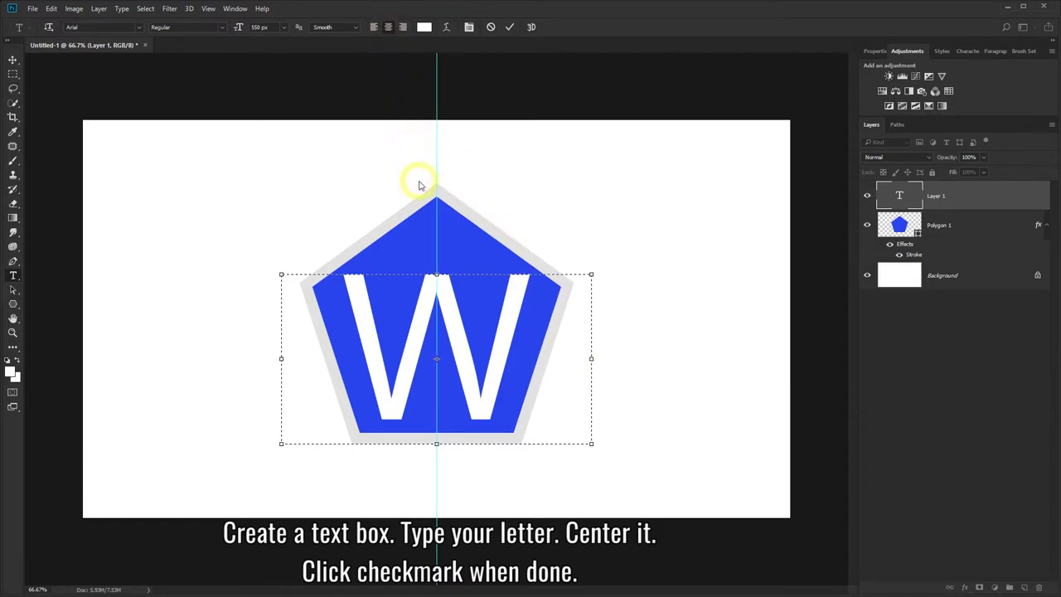
{"action": "left_click", "coordinate": [510, 27]}
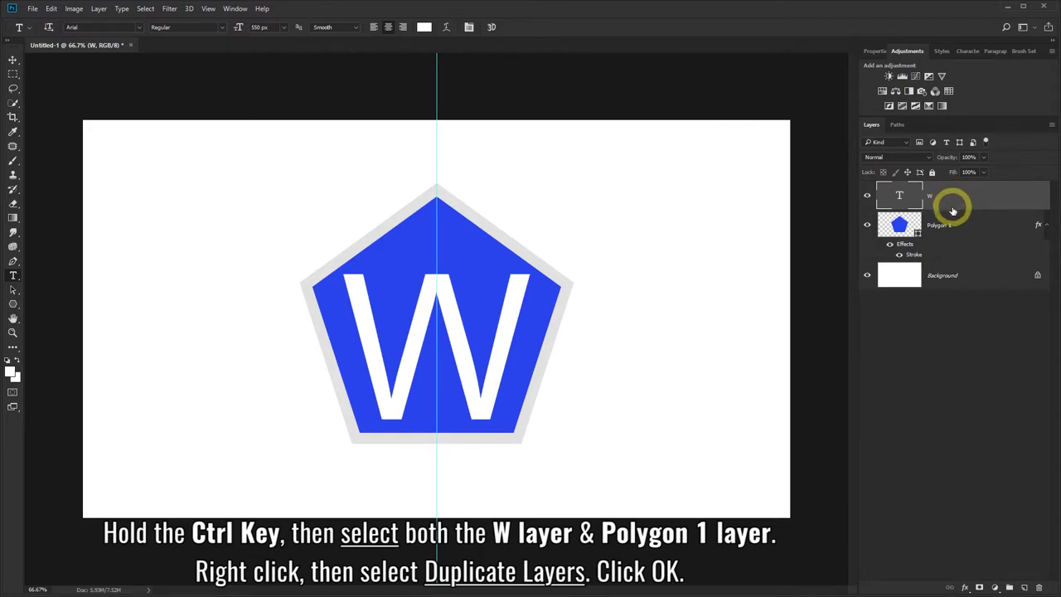
Step: Duplicate the W and Polygon 1 layers together
{"action": "left_click", "coordinate": [961, 225], "text": "ctrl"}
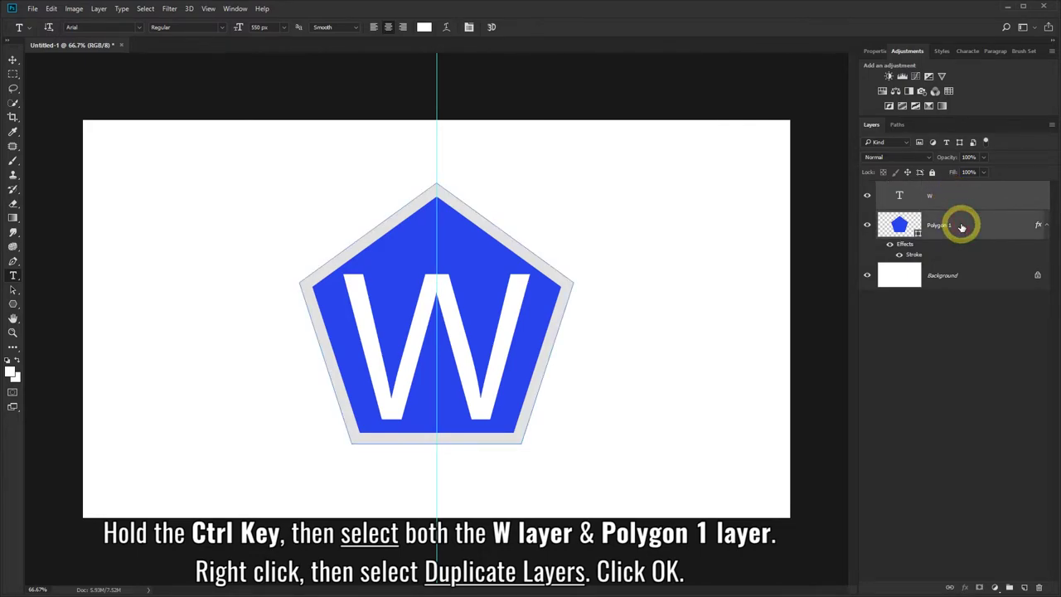
{"action": "right_click", "coordinate": [962, 227]}
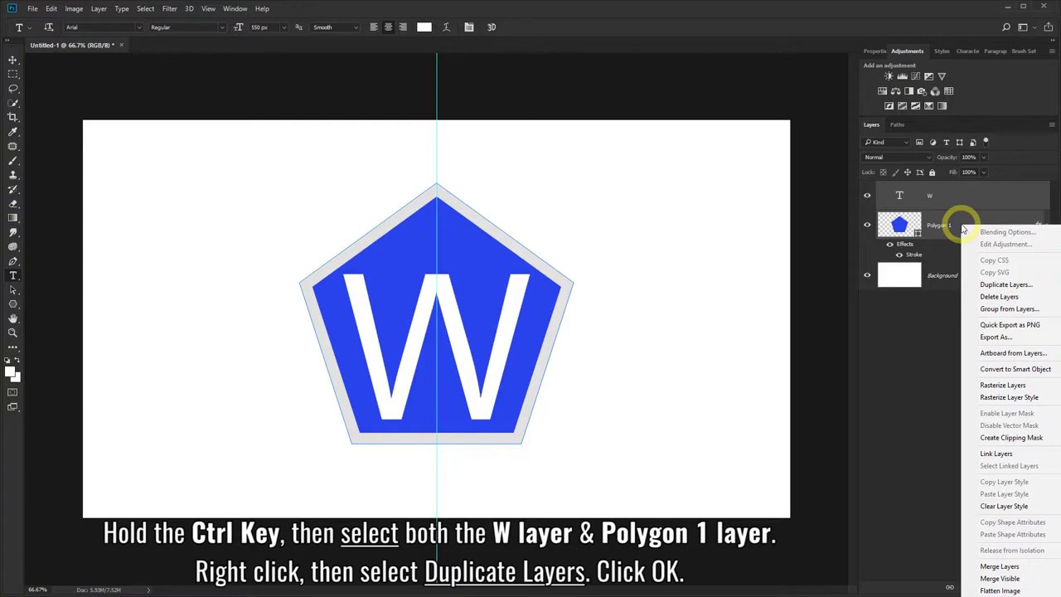
{"action": "left_click", "coordinate": [986, 285]}
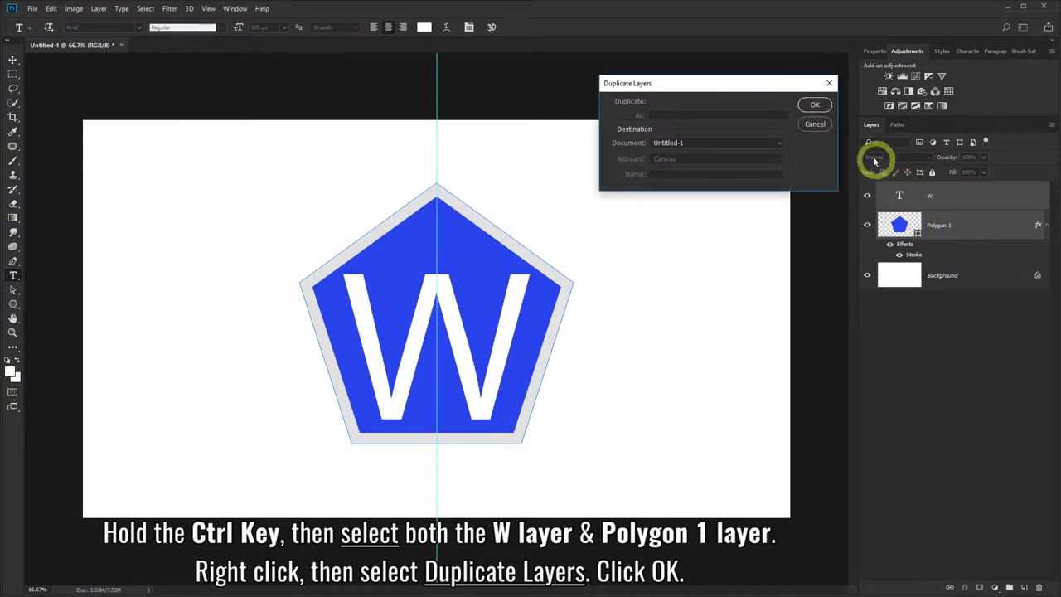
{"action": "left_click", "coordinate": [817, 106]}
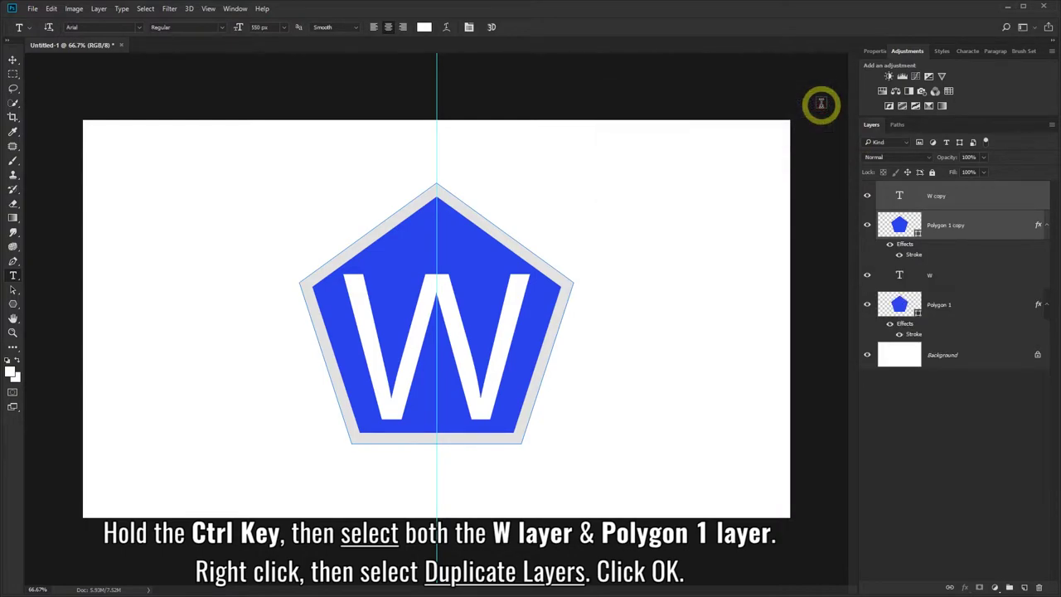
Step: Rasterize the W copy and merge it with Polygon 1 copy into one layer
{"action": "right_click", "coordinate": [958, 204]}
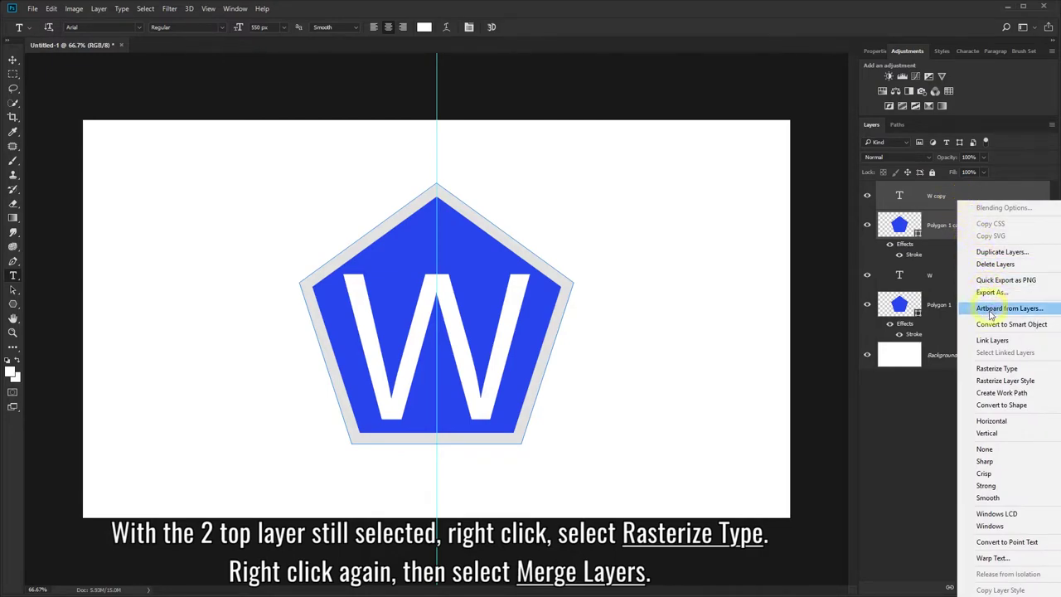
{"action": "left_click", "coordinate": [994, 369]}
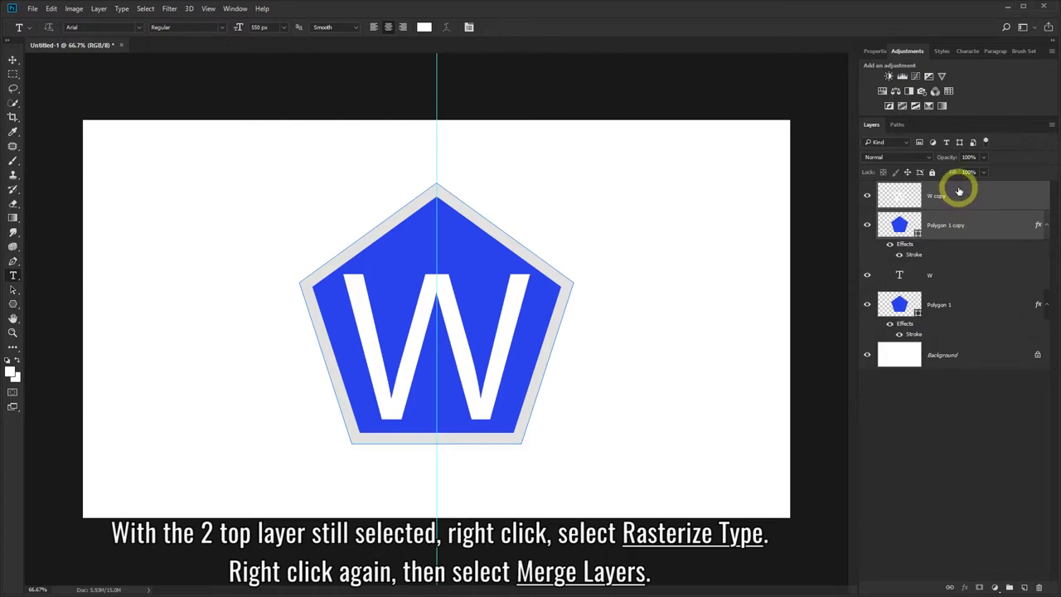
{"action": "right_click", "coordinate": [959, 192]}
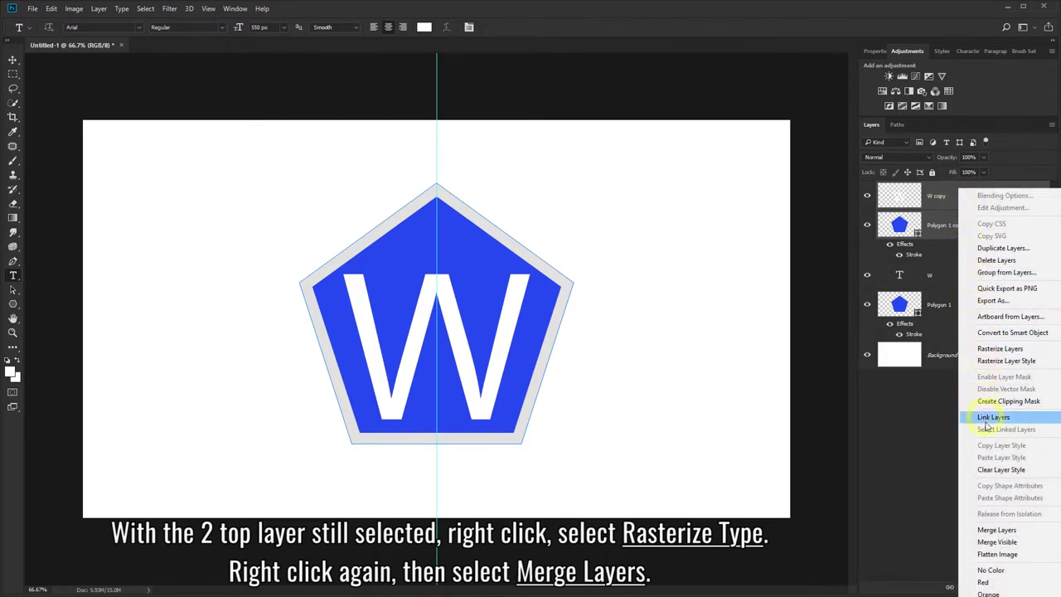
{"action": "left_click", "coordinate": [993, 531]}
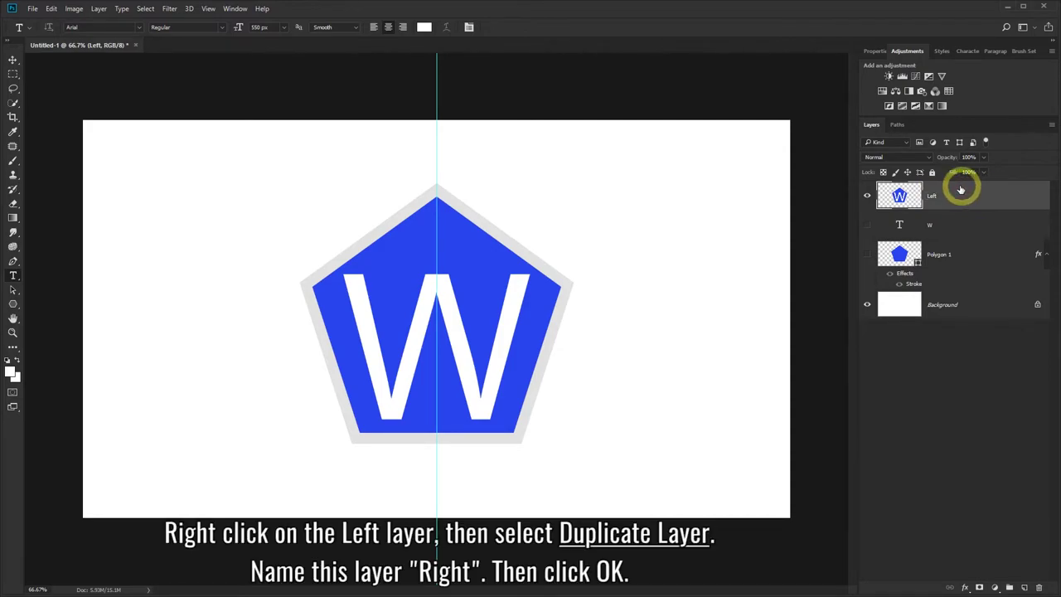
Step: Duplicate the Left layer as a new layer named Right
{"action": "right_click", "coordinate": [943, 193]}
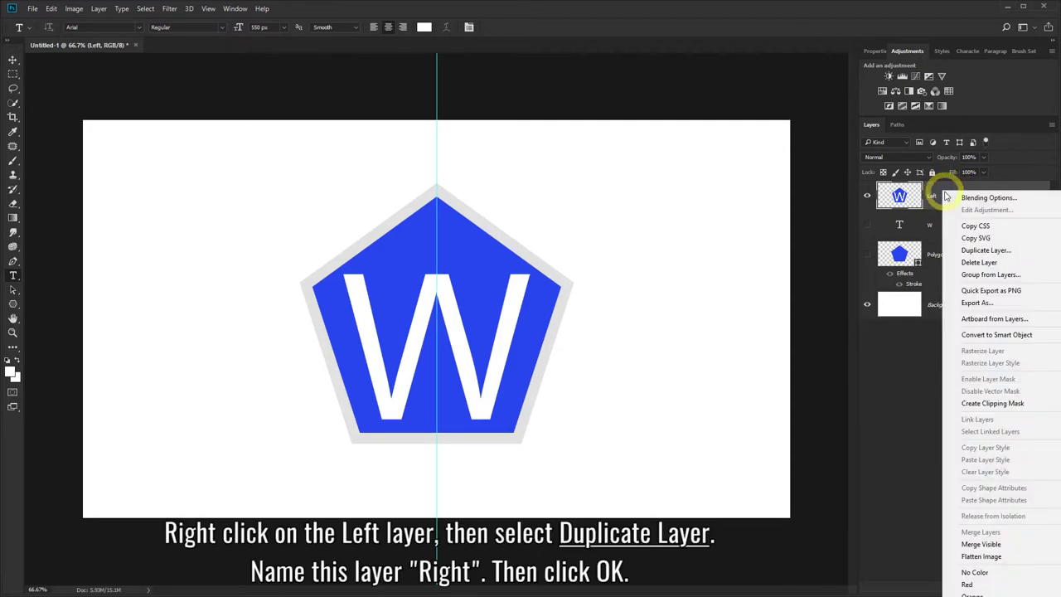
{"action": "left_click", "coordinate": [973, 250]}
{"action": "type", "text": "Right"}
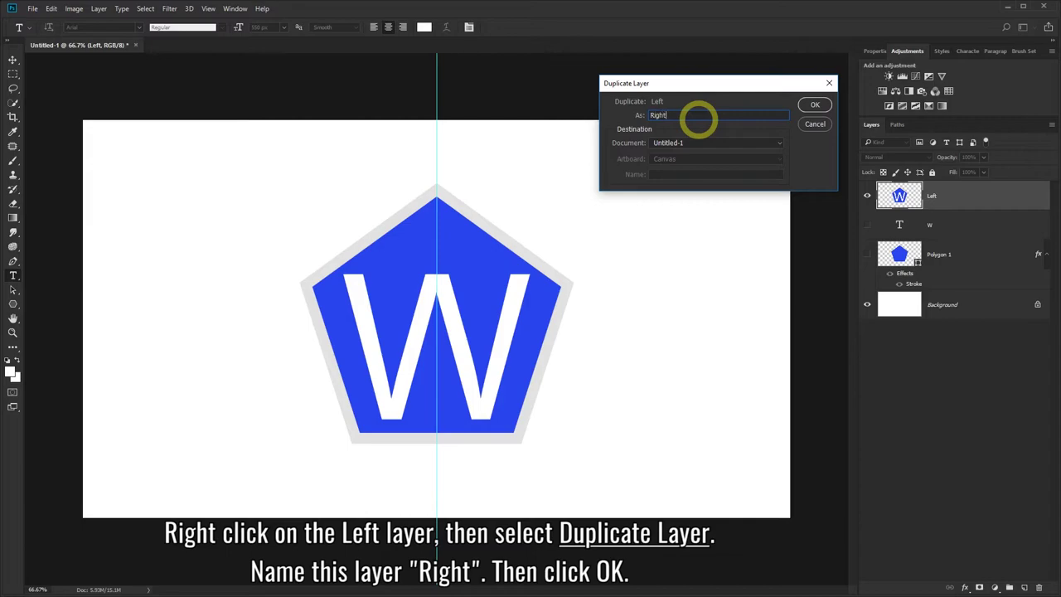
{"action": "left_click", "coordinate": [811, 104]}
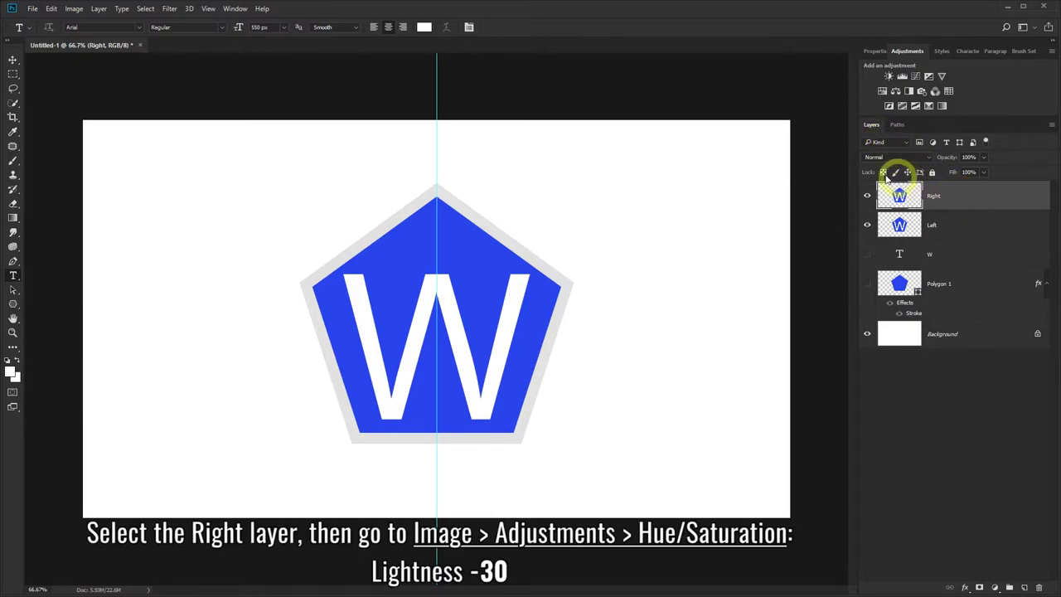
Step: Darken the Right layer with a Hue/Saturation adjustment at Lightness -30
{"action": "left_click", "coordinate": [74, 9]}
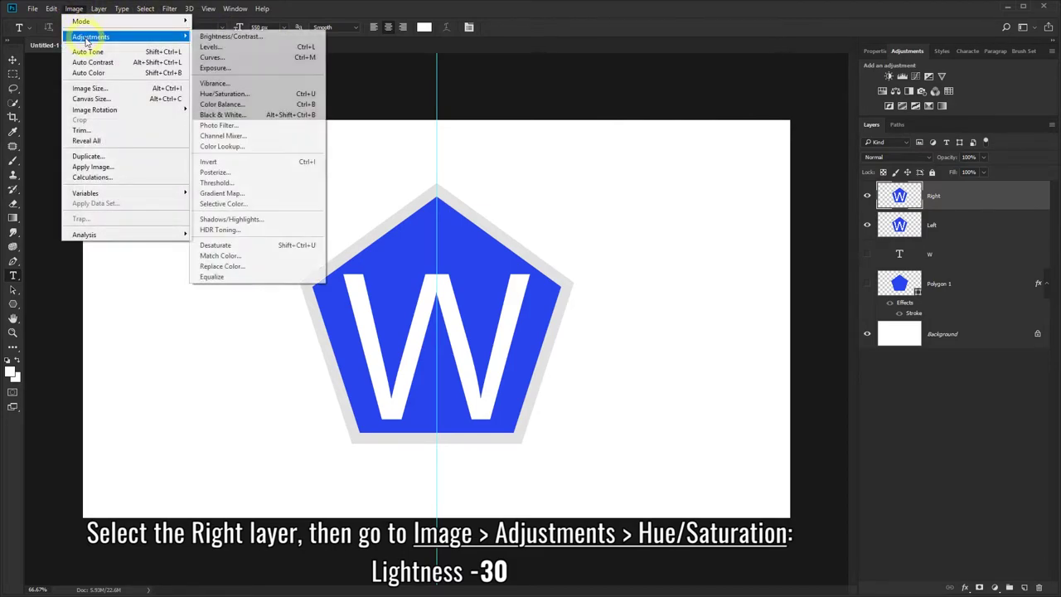
{"action": "mouse_move", "coordinate": [91, 37]}
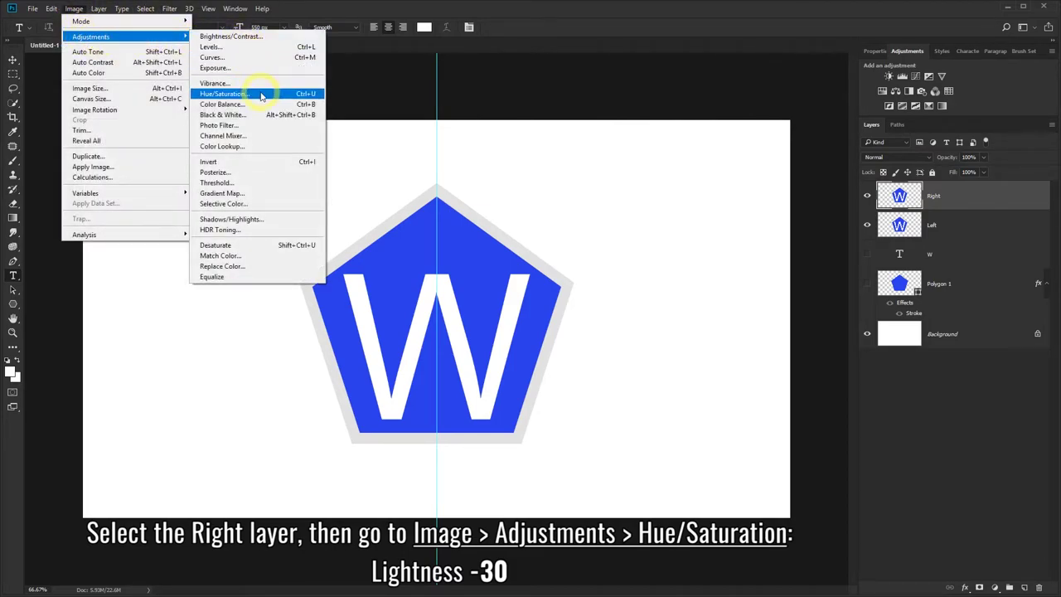
{"action": "left_click", "coordinate": [259, 94]}
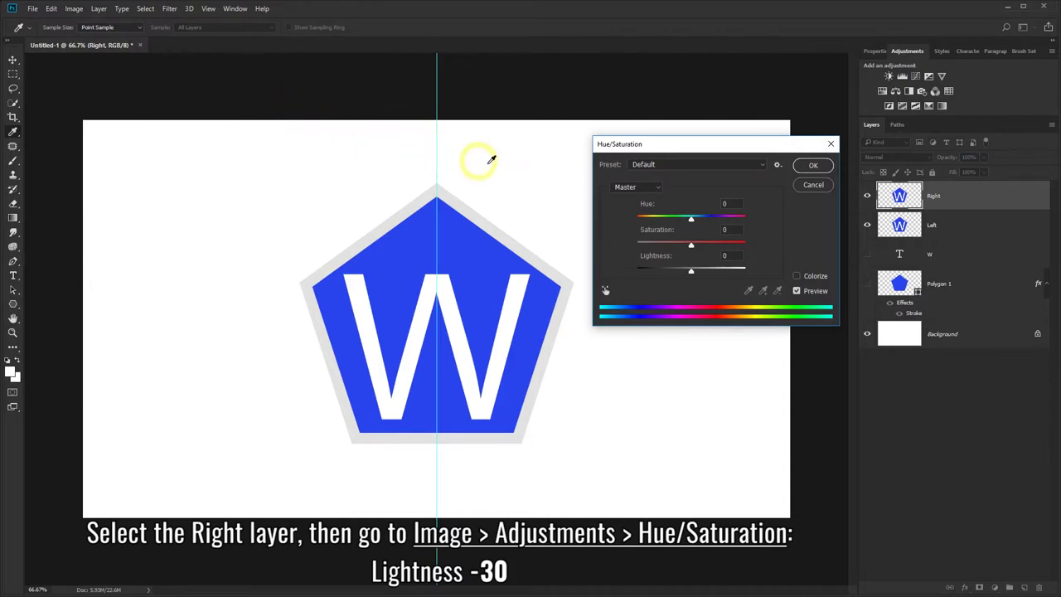
{"action": "left_click_drag", "start_coordinate": [692, 274], "coordinate": [676, 273]}
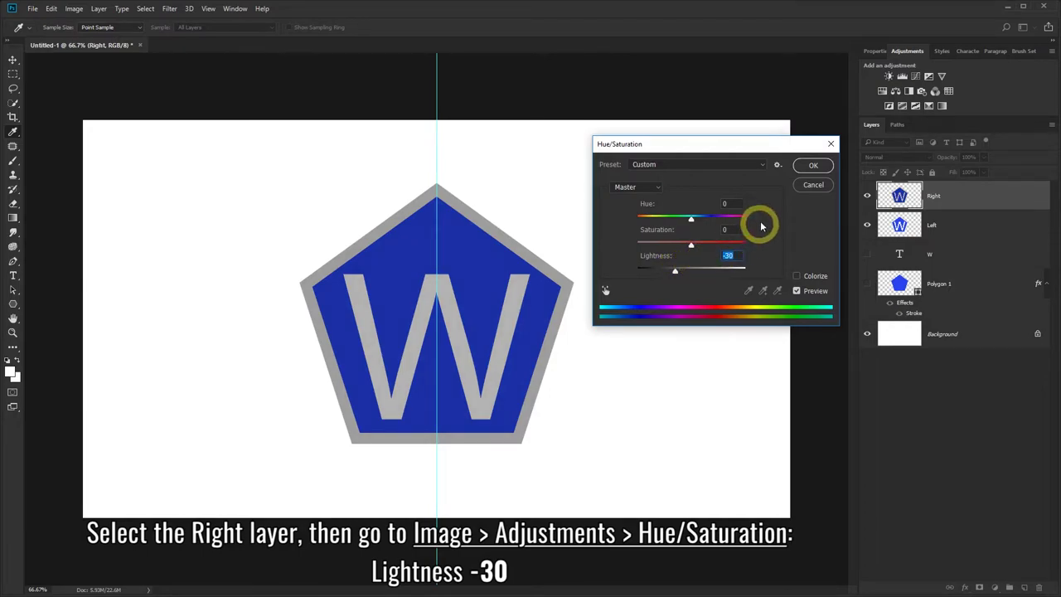
{"action": "left_click", "coordinate": [813, 167]}
{"action": "key", "text": "t"}
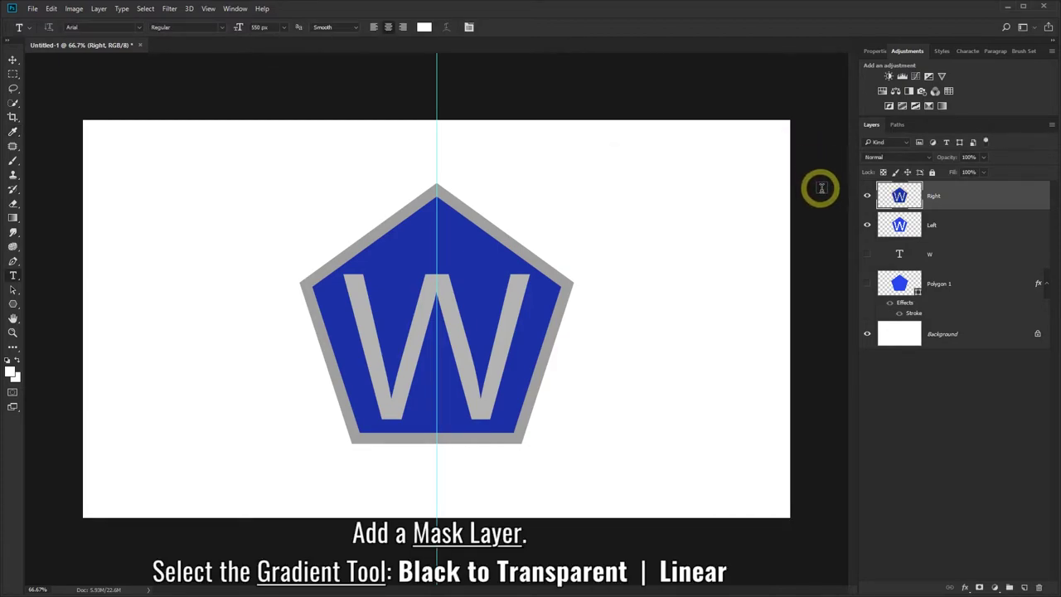
Step: Add a layer mask to the Right layer and switch to the Gradient Tool
{"action": "left_click", "coordinate": [979, 587]}
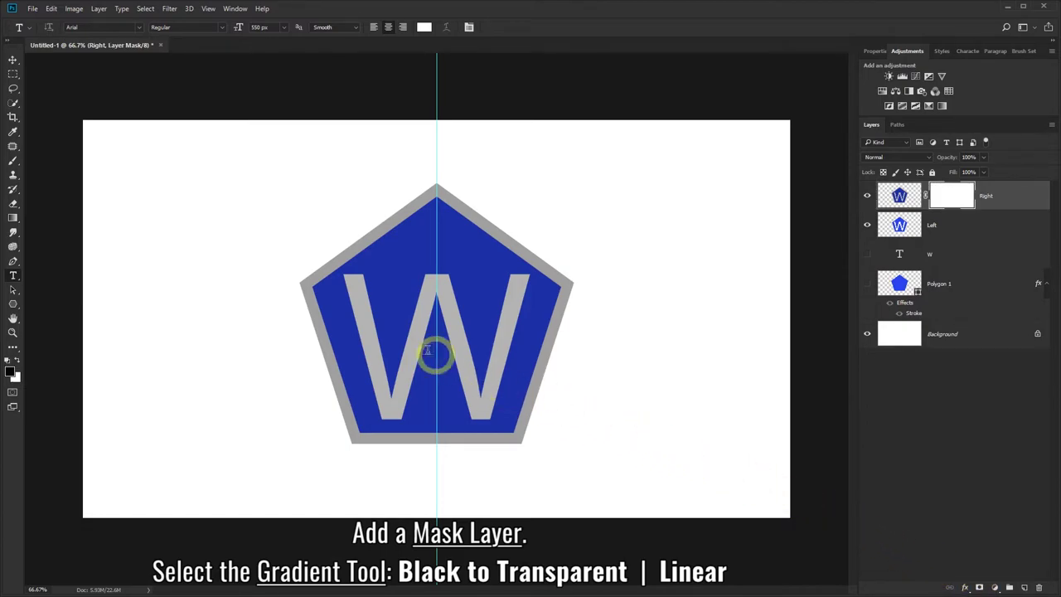
{"action": "left_click", "coordinate": [13, 220]}
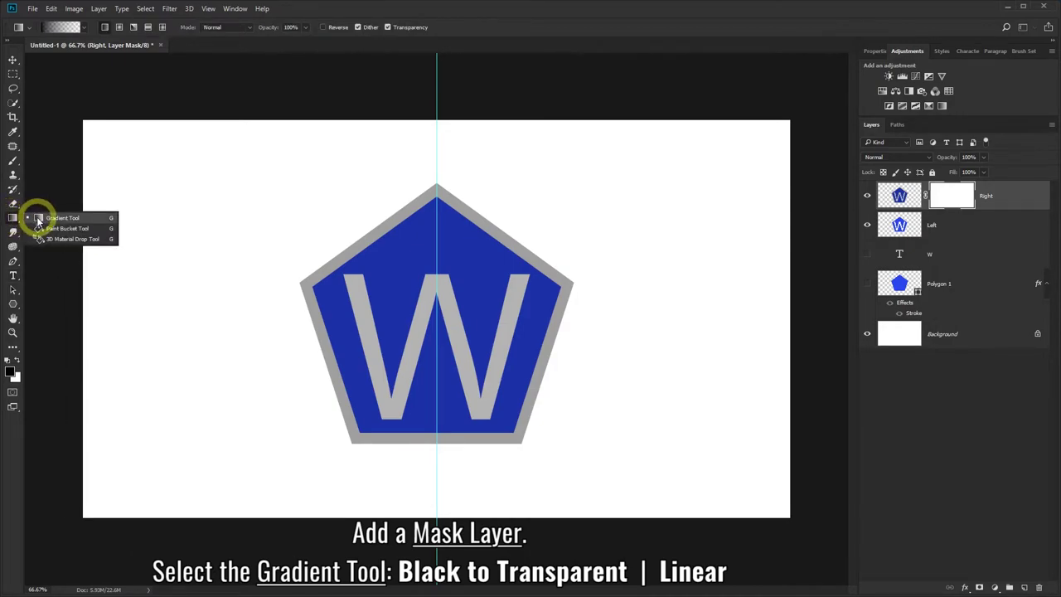
{"action": "left_click", "coordinate": [37, 219]}
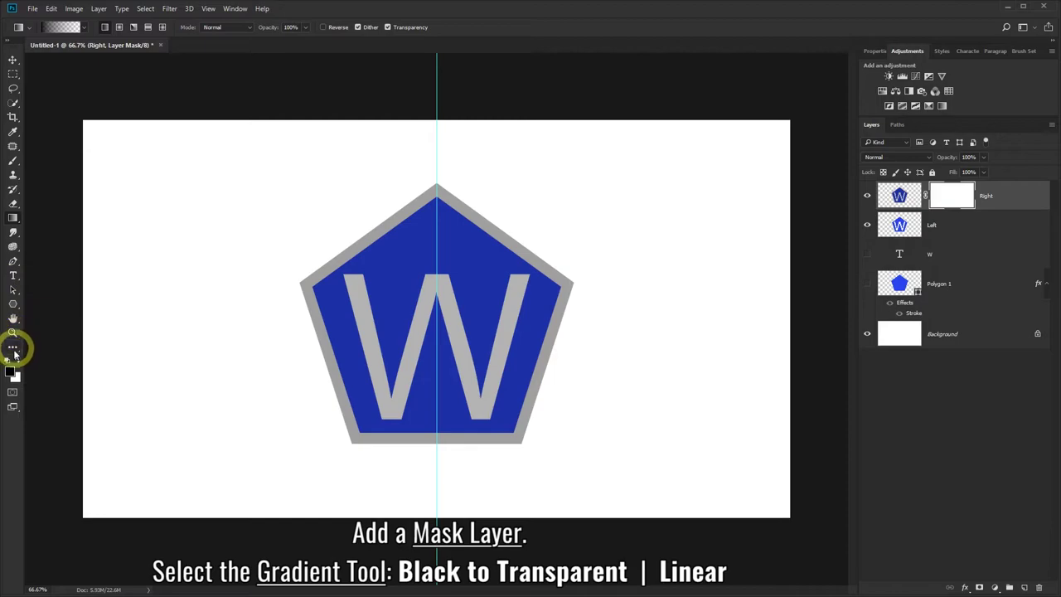
Step: Set the foreground to black #000000 and use a linear Black to Transparent gradient
{"action": "left_click", "coordinate": [11, 372]}
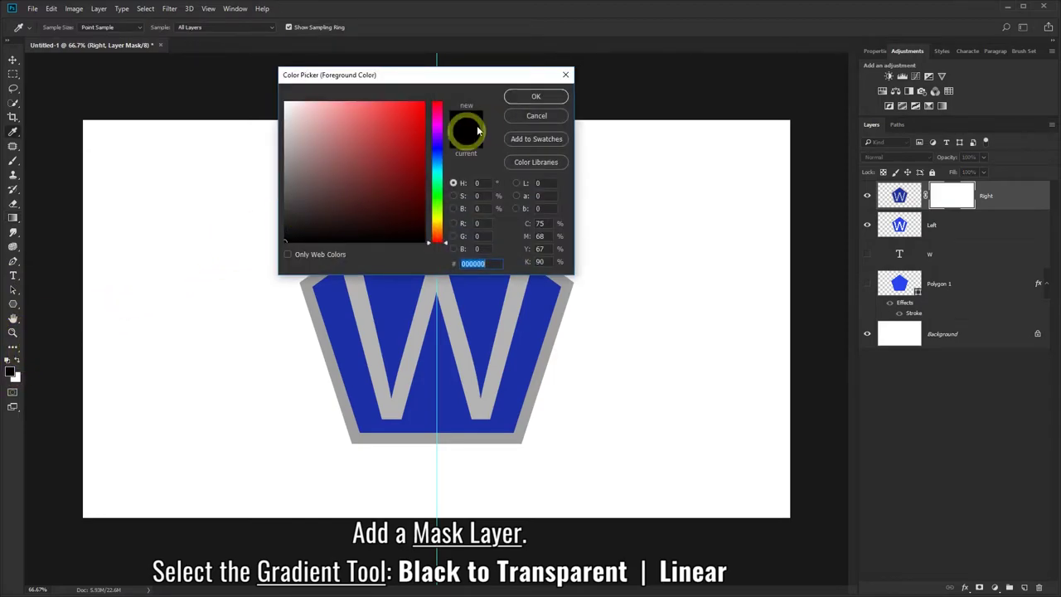
{"action": "left_click", "coordinate": [535, 96]}
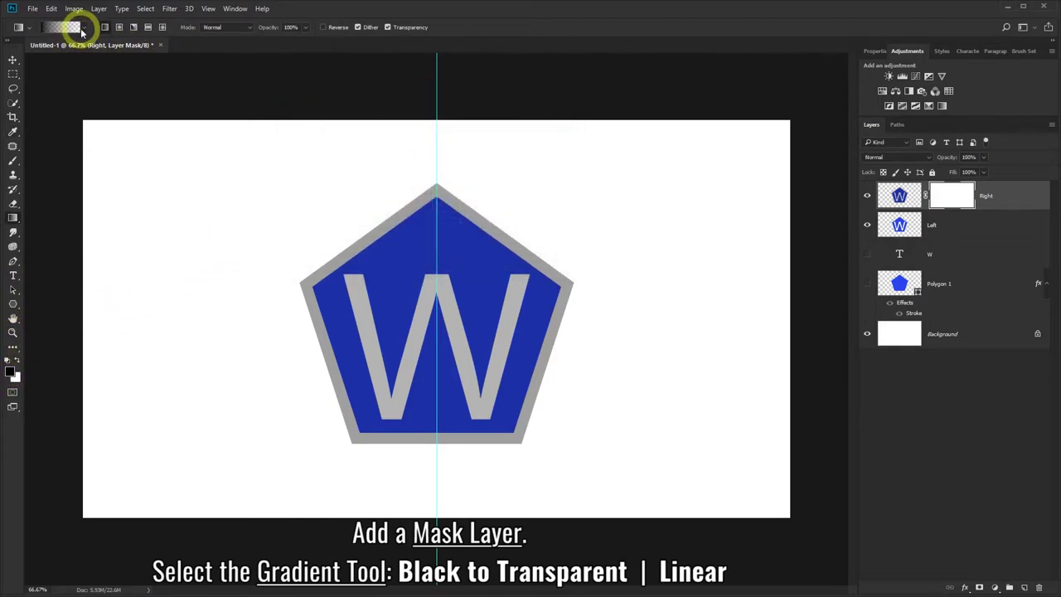
{"action": "left_click", "coordinate": [83, 31]}
{"action": "left_click", "coordinate": [43, 51]}
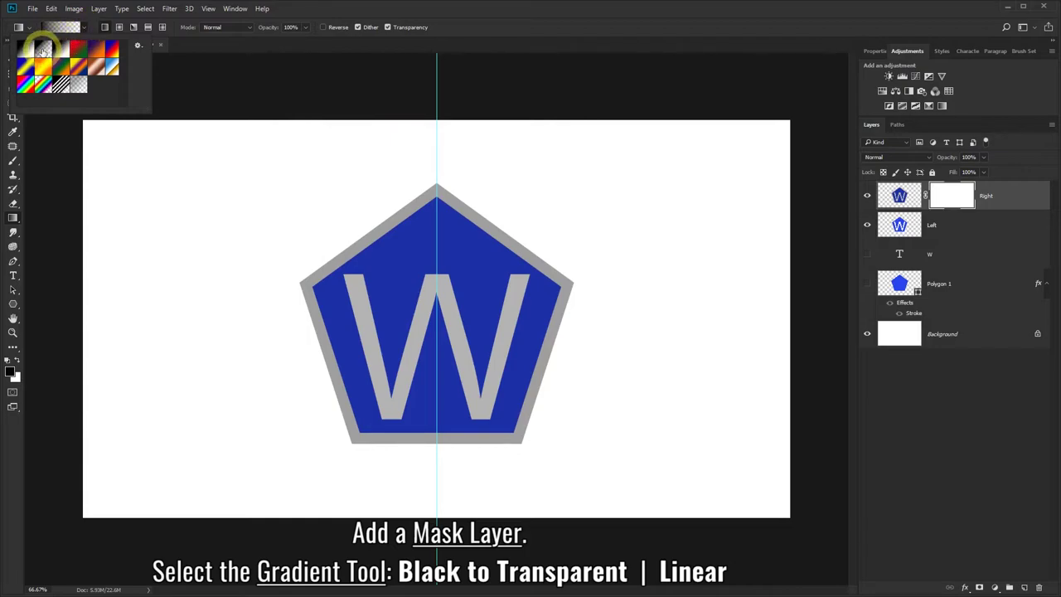
{"action": "left_click", "coordinate": [105, 28]}
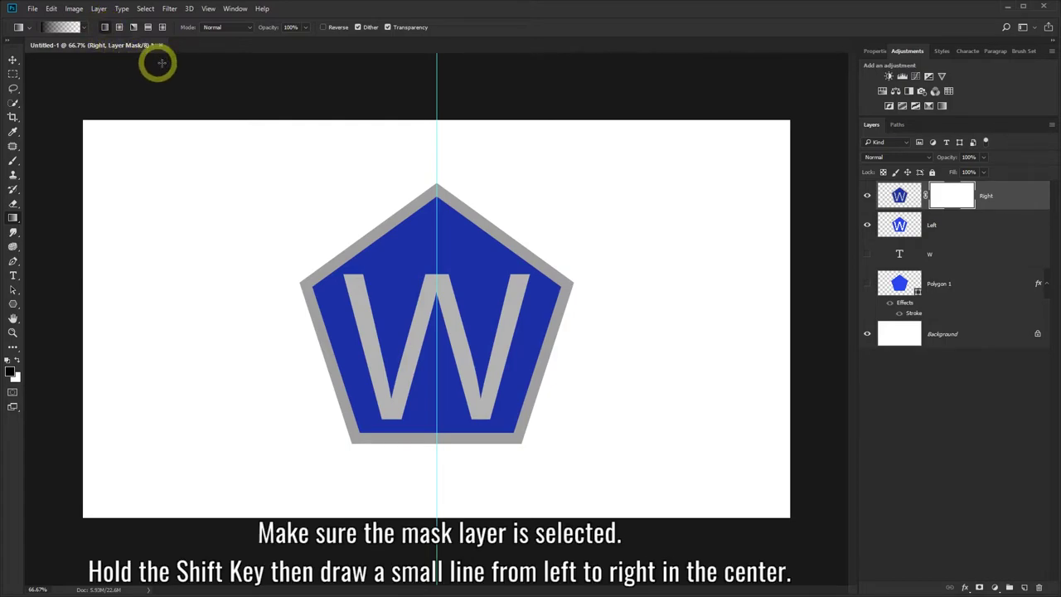
Step: On the Right layer's mask, drag a short left-to-right gradient across the centre guide
{"action": "left_click", "coordinate": [967, 197]}
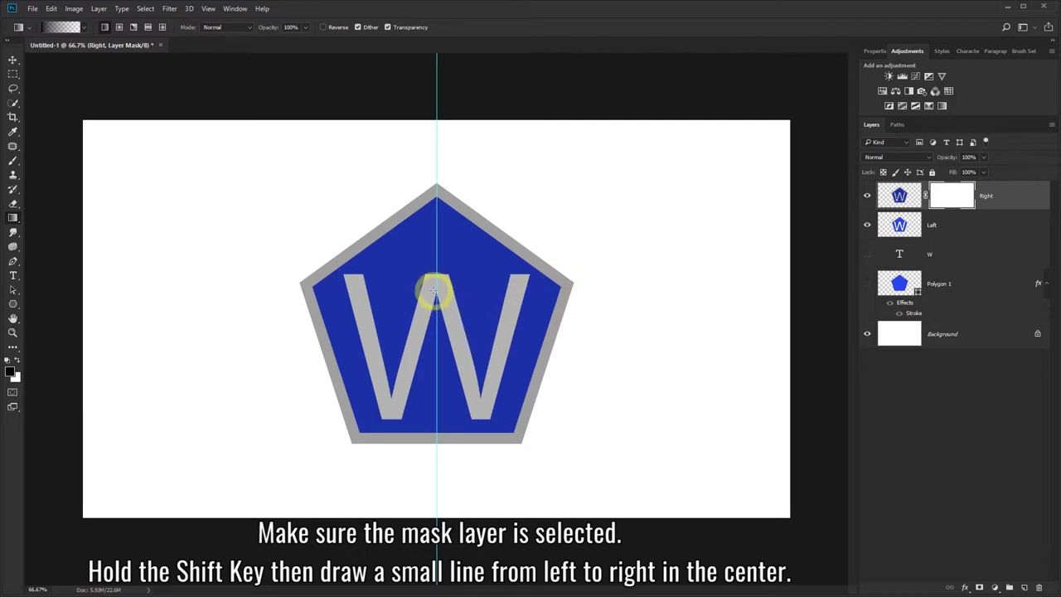
{"action": "scroll", "coordinate": [433, 289], "scroll_direction": "up", "scroll_amount": 2}
{"action": "scroll", "coordinate": [434, 289], "scroll_direction": "up", "scroll_amount": 3}
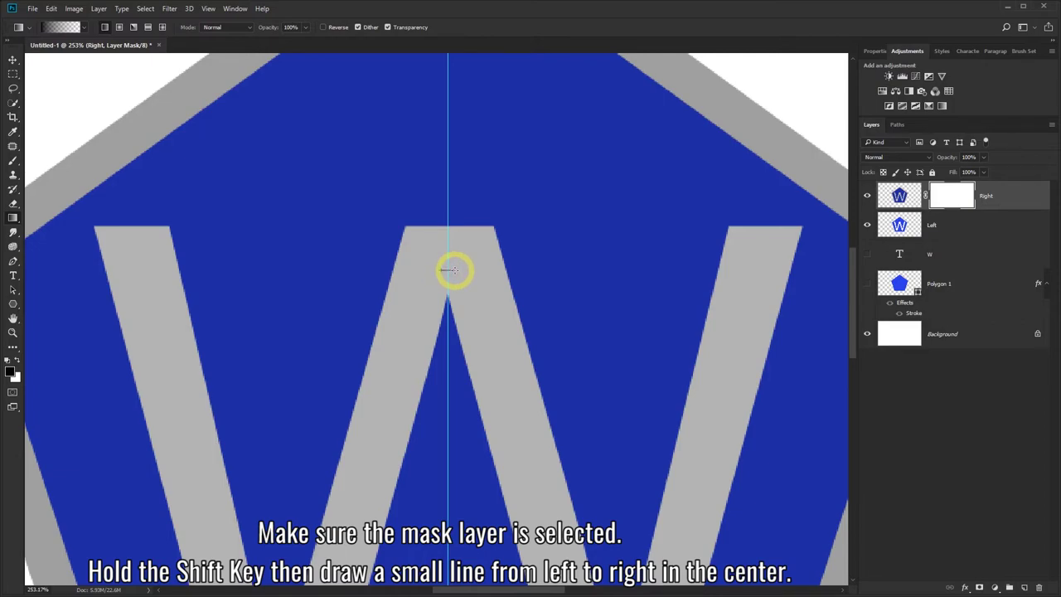
{"action": "left_click_drag", "start_coordinate": [441, 271], "coordinate": [455, 271]}
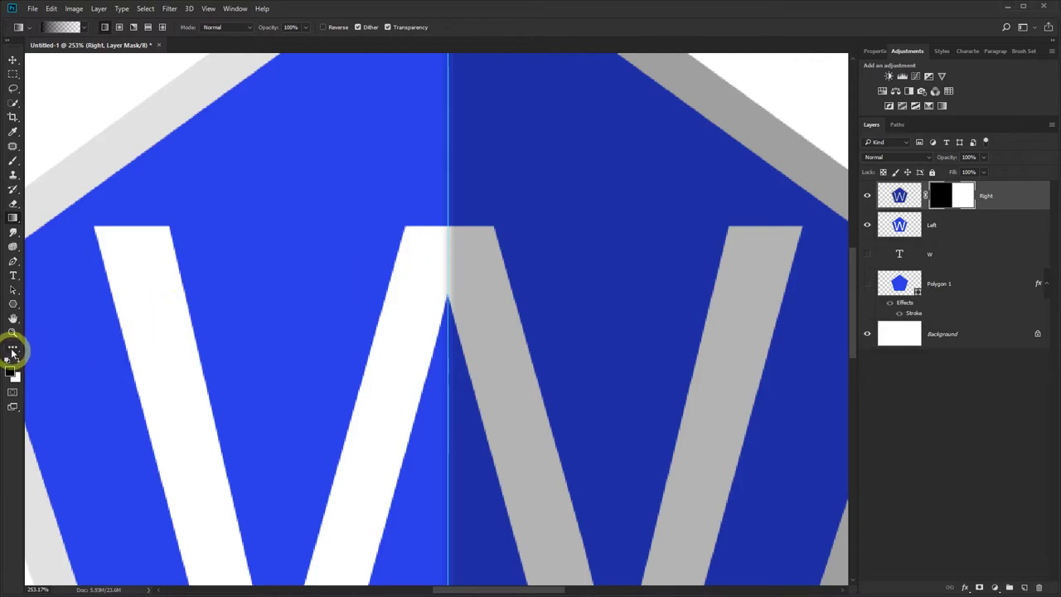
Step: Zoom out three steps to see the whole canvas, then adjust the Right layer's opacity
{"action": "left_click", "coordinate": [12, 332]}
{"action": "right_click", "coordinate": [479, 315]}
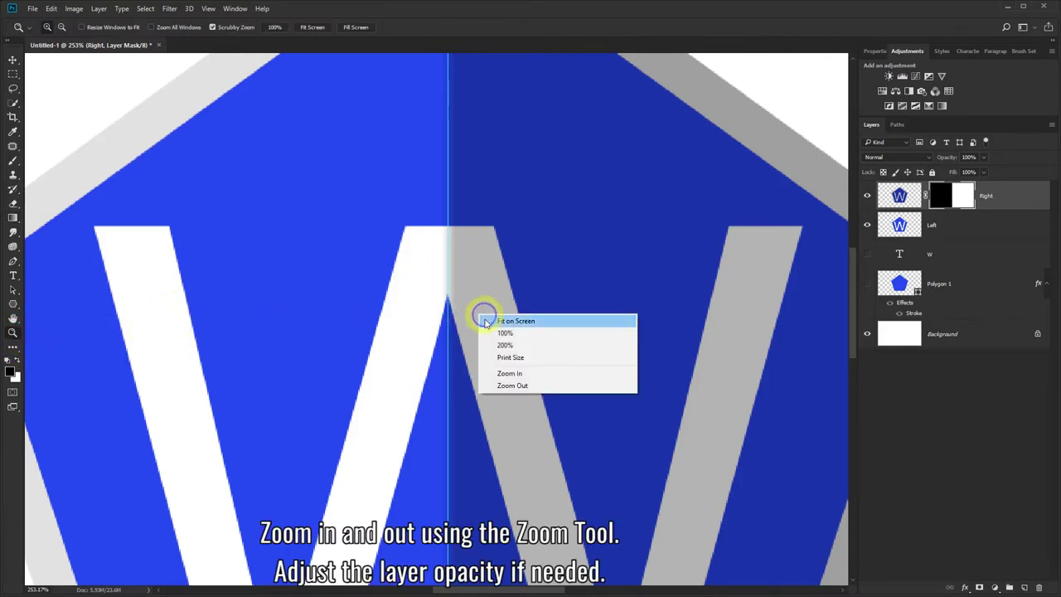
{"action": "left_click", "coordinate": [511, 386]}
{"action": "right_click", "coordinate": [469, 332]}
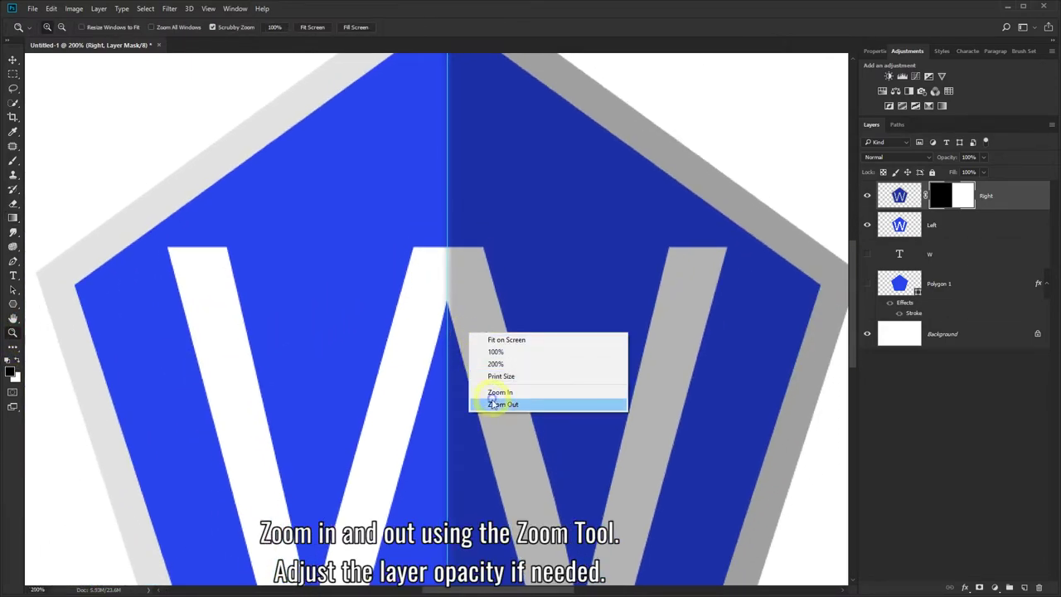
{"action": "left_click", "coordinate": [494, 403]}
{"action": "right_click", "coordinate": [493, 403]}
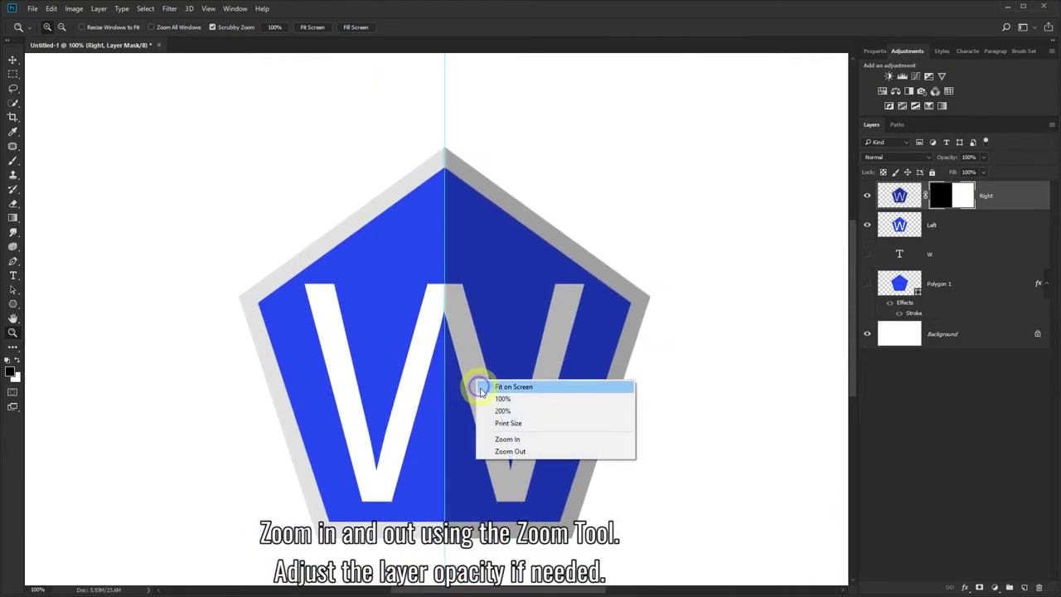
{"action": "left_click", "coordinate": [508, 449]}
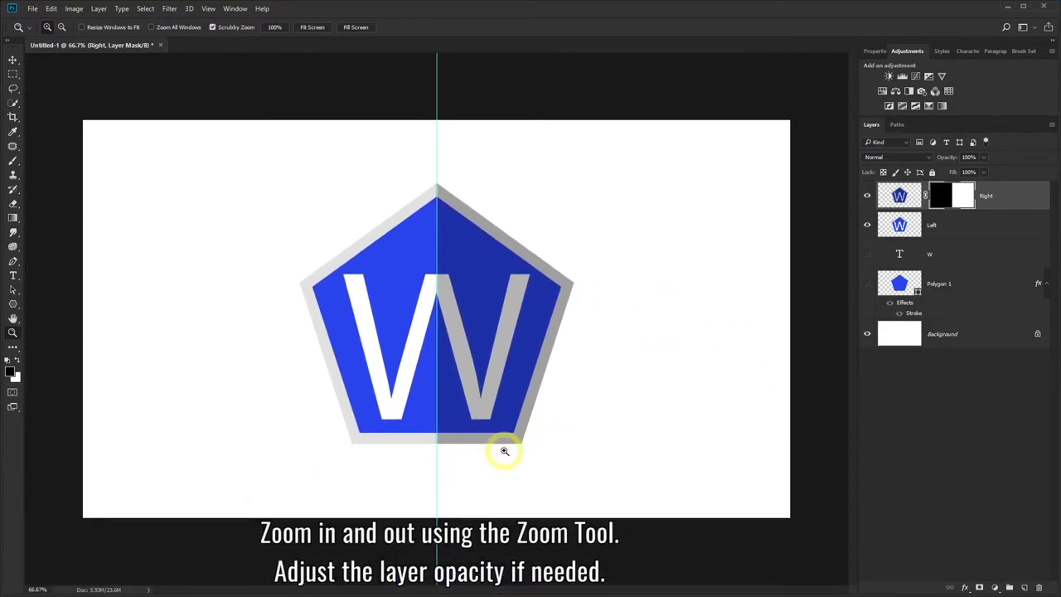
{"action": "left_click", "coordinate": [986, 158]}
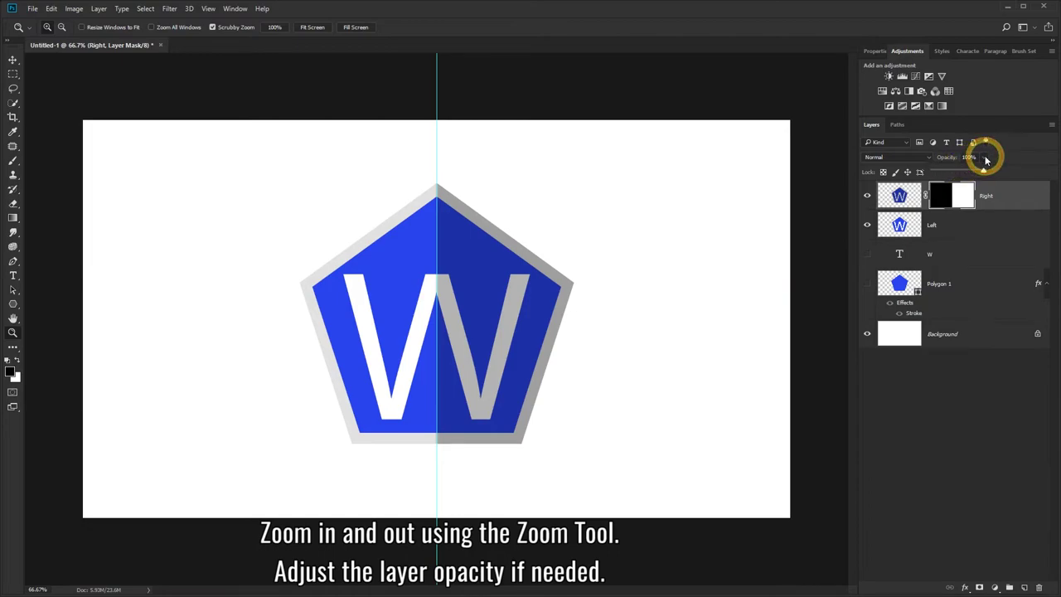
{"action": "mouse_move", "coordinate": [979, 173]}
{"action": "left_mouse_down"}
{"action": "mouse_move", "coordinate": [967, 173]}
{"action": "mouse_move", "coordinate": [1015, 175]}
{"action": "left_mouse_up"}
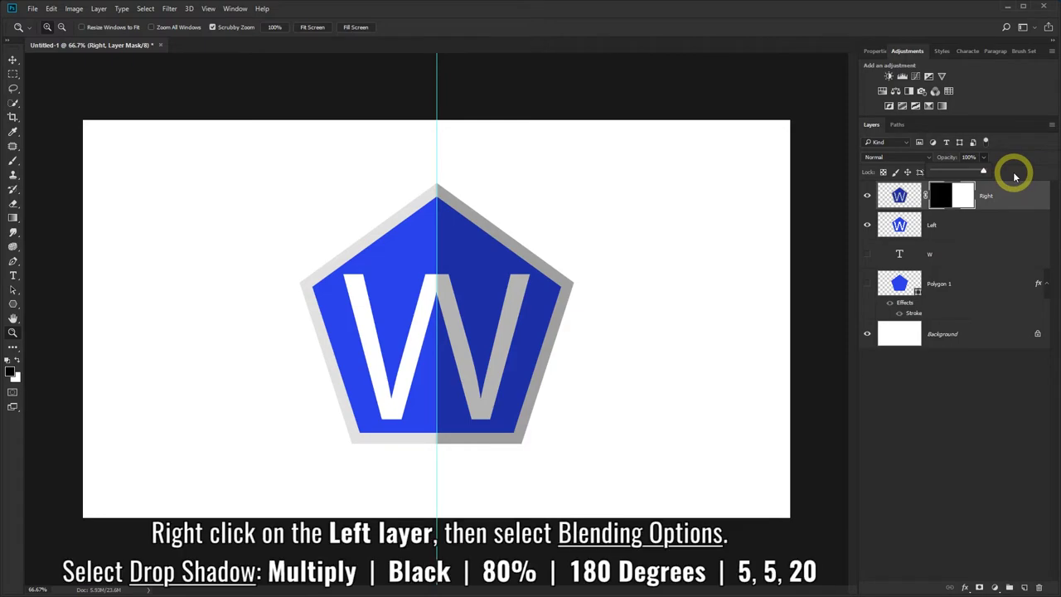
Step: Give the Left layer a Multiply drop shadow: 80%, 180° angle, distance 5, spread 5, size 20
{"action": "left_click", "coordinate": [951, 225]}
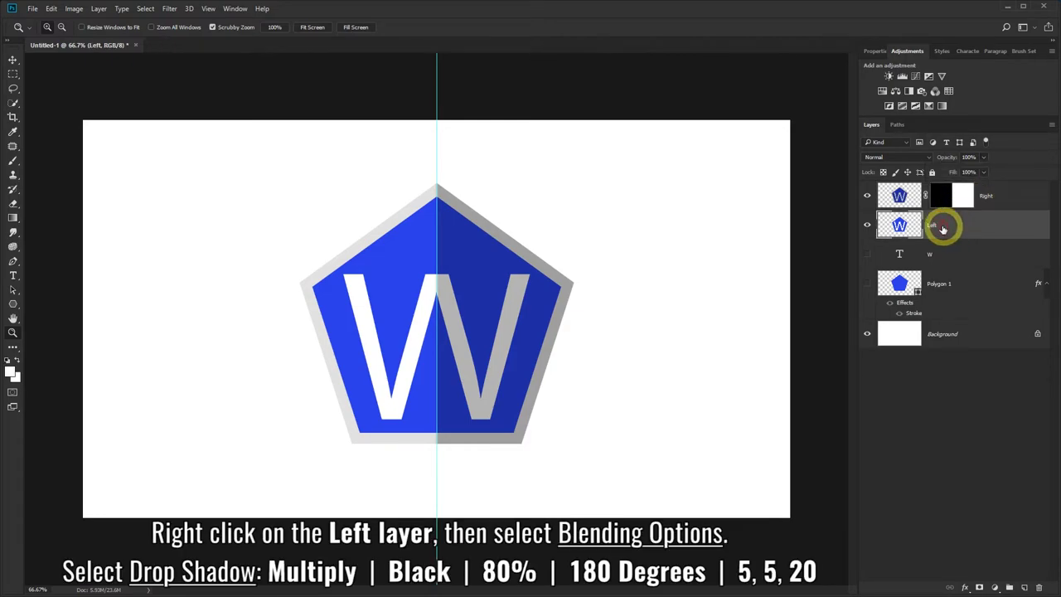
{"action": "right_click", "coordinate": [950, 228]}
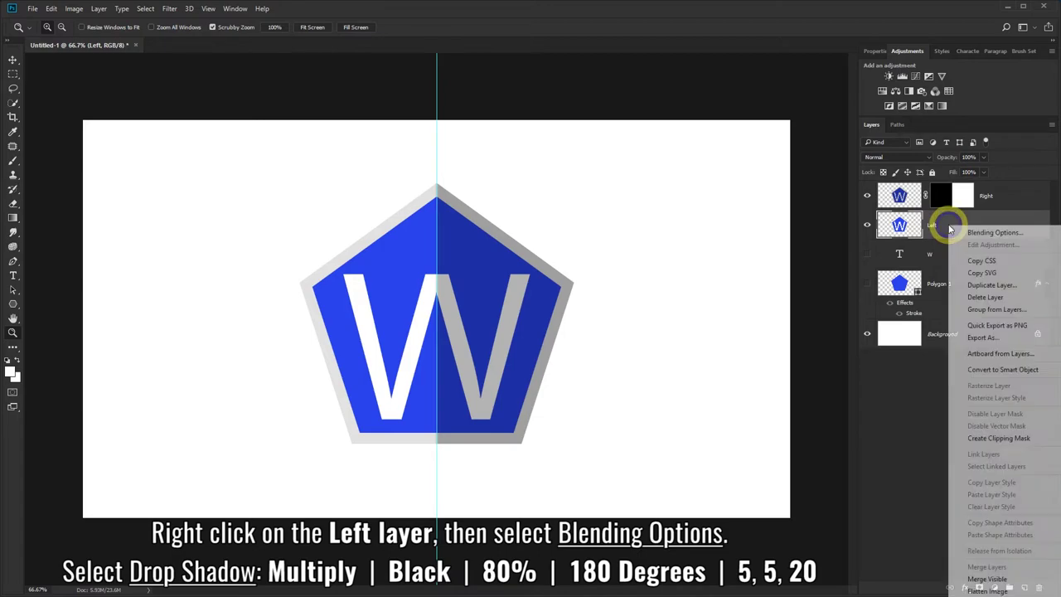
{"action": "left_click", "coordinate": [962, 236]}
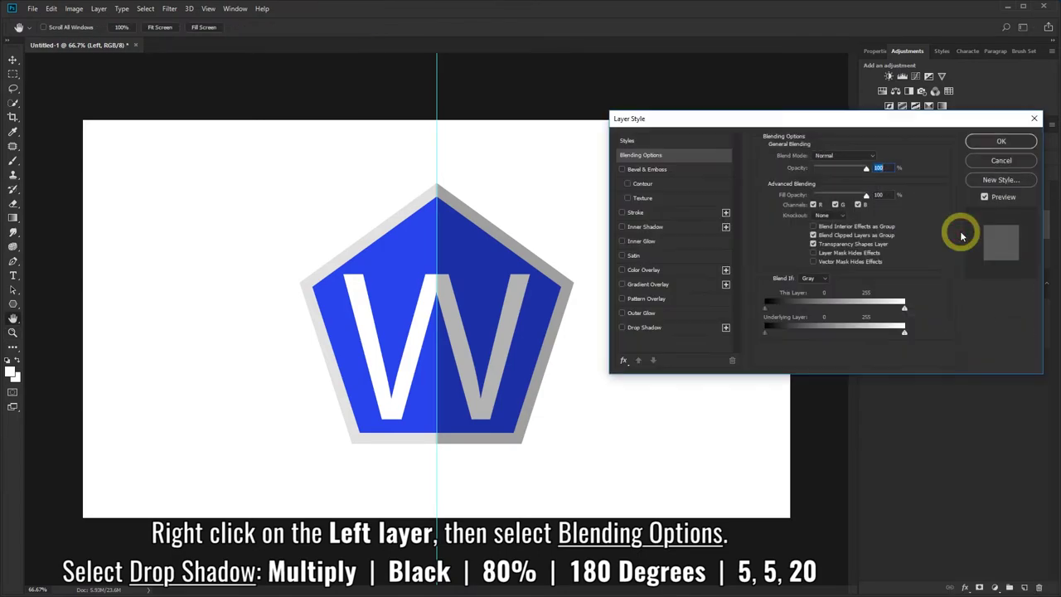
{"action": "mouse_move", "coordinate": [877, 78]}
{"action": "left_mouse_down"}
{"action": "mouse_move", "coordinate": [786, 78]}
{"action": "mouse_move", "coordinate": [718, 29]}
{"action": "left_mouse_up"}
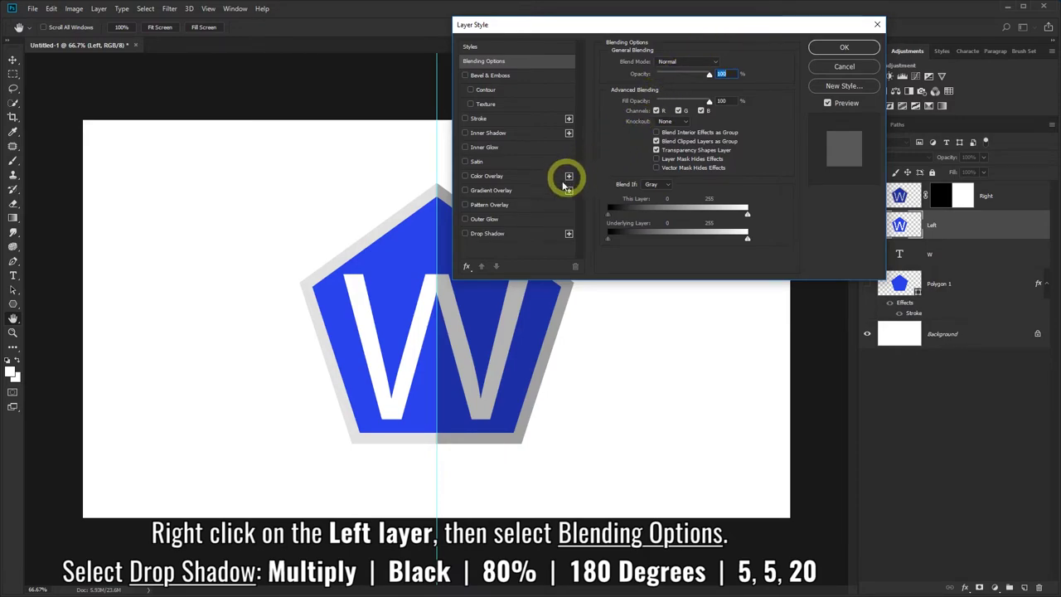
{"action": "left_click", "coordinate": [505, 235]}
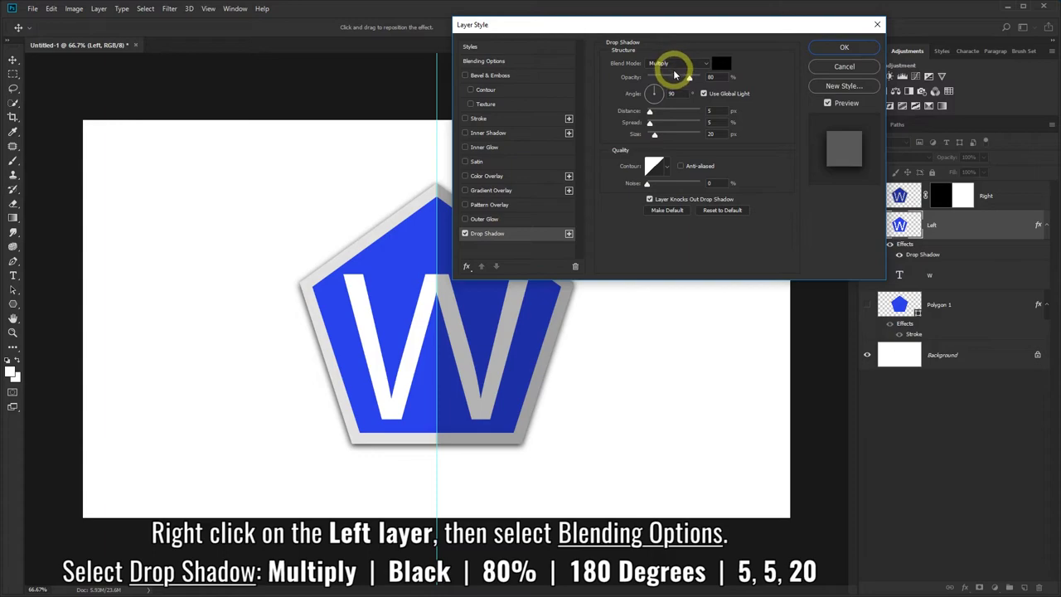
{"action": "left_click_drag", "start_coordinate": [673, 92], "coordinate": [638, 98]}
{"action": "type", "text": "180"}
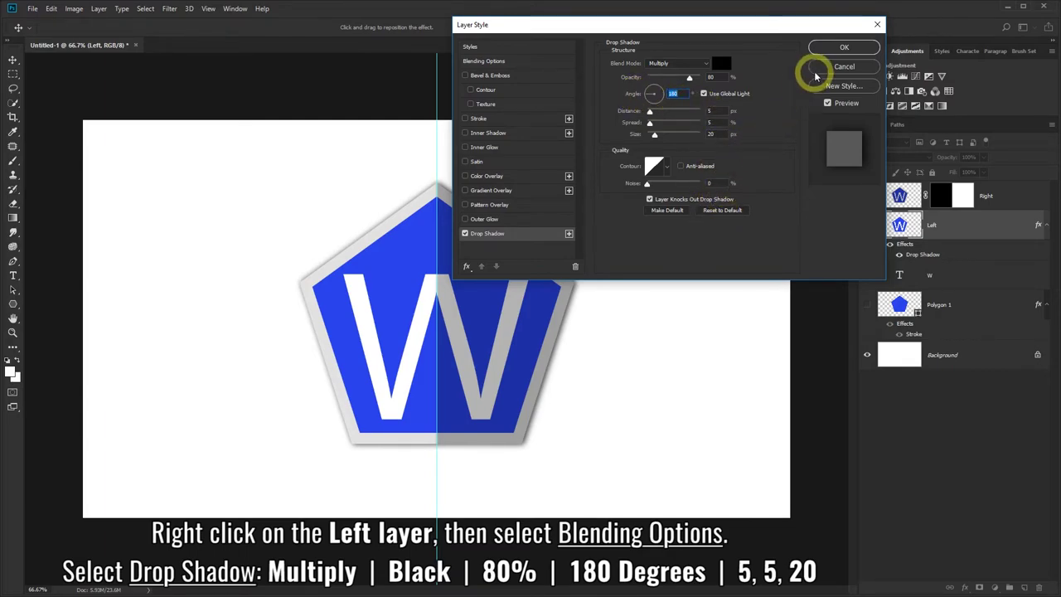
{"action": "left_click", "coordinate": [830, 51]}
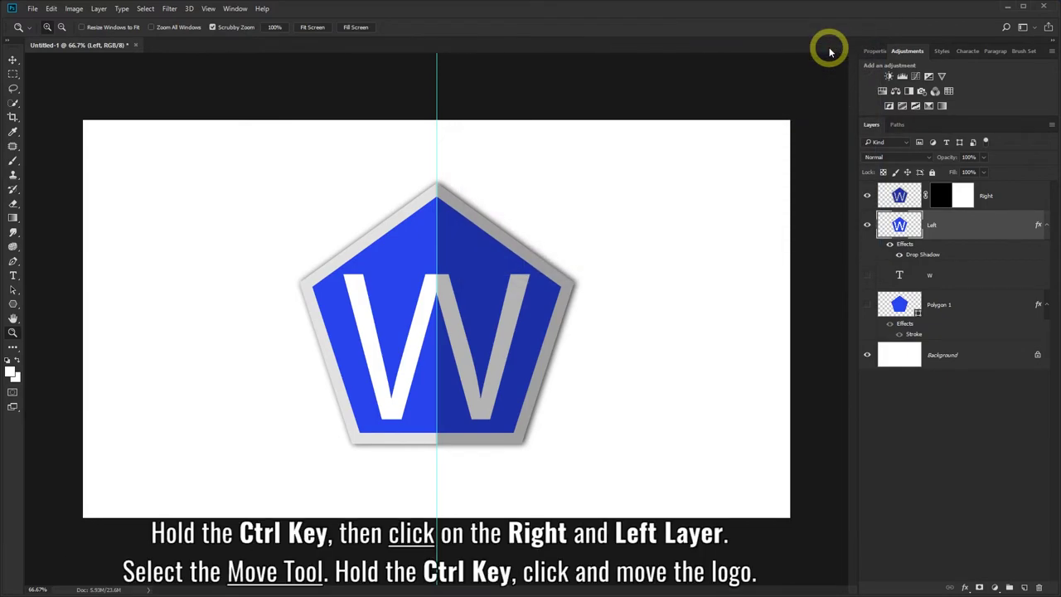
Step: Select the Right and Left layers together and drag the badge upward
{"action": "left_click", "coordinate": [1016, 198]}
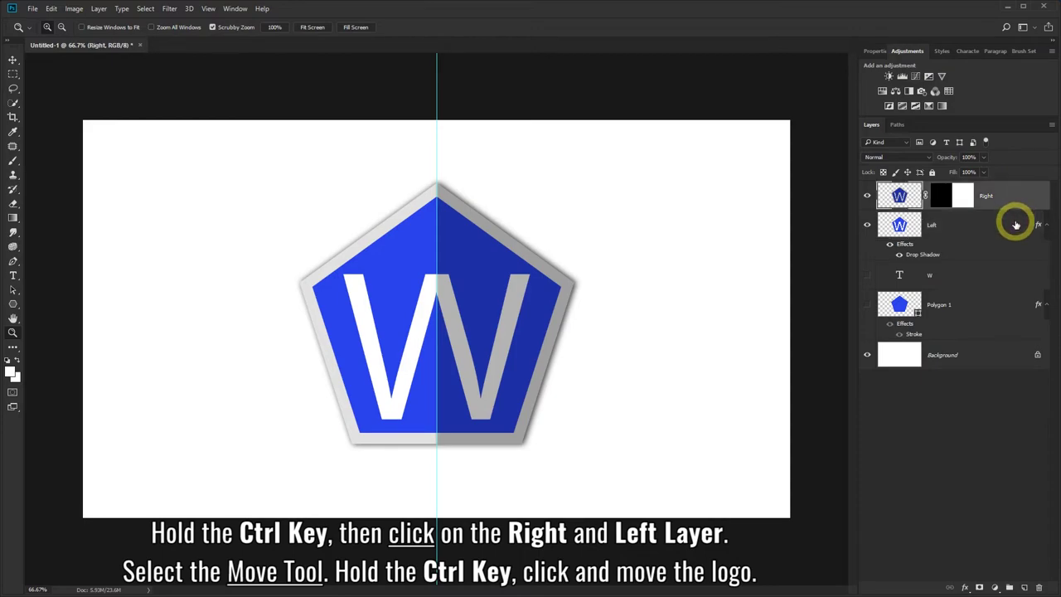
{"action": "left_click", "coordinate": [1017, 225], "text": "ctrl"}
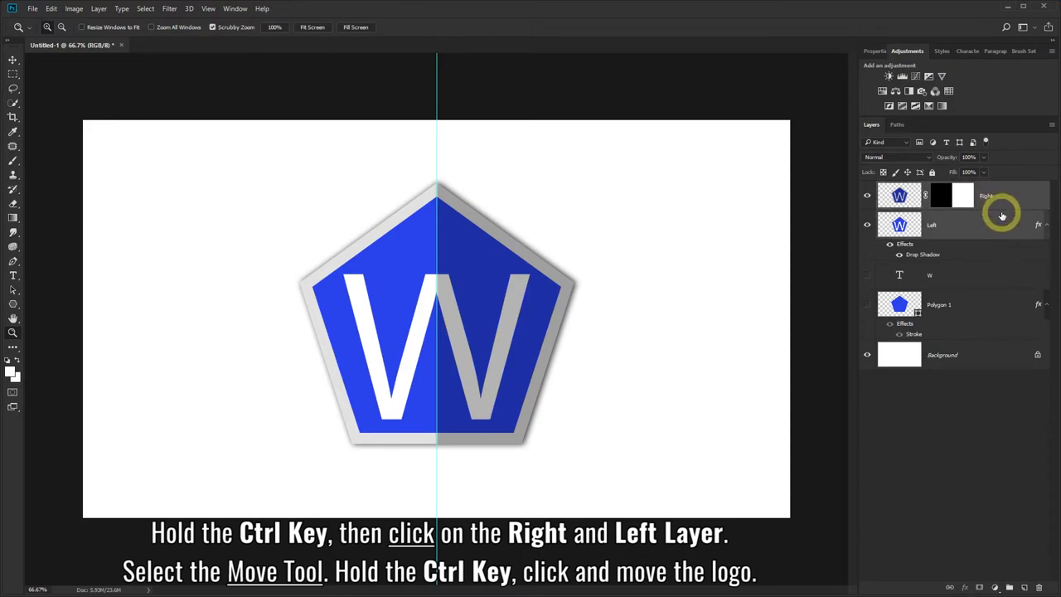
{"action": "left_click", "coordinate": [13, 61]}
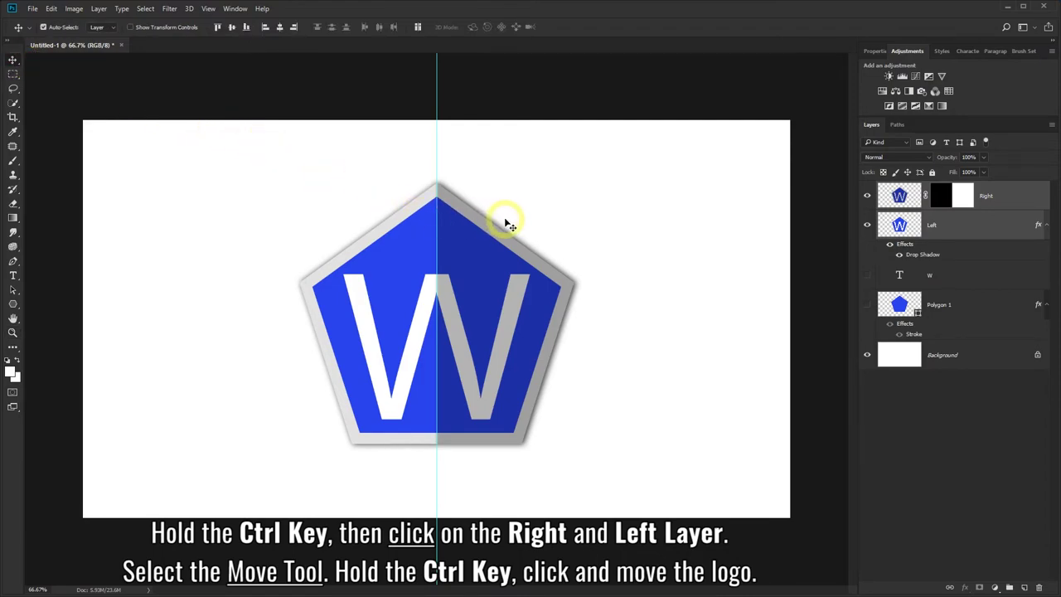
{"action": "left_click_drag", "start_coordinate": [504, 227], "coordinate": [495, 253]}
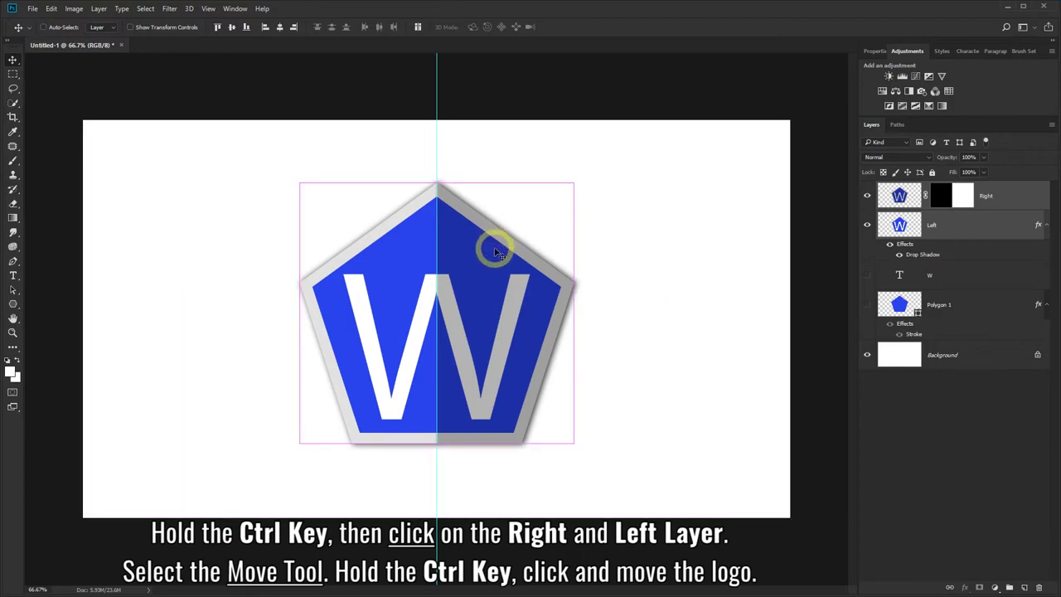
{"action": "left_click_drag", "start_coordinate": [496, 253], "coordinate": [496, 220]}
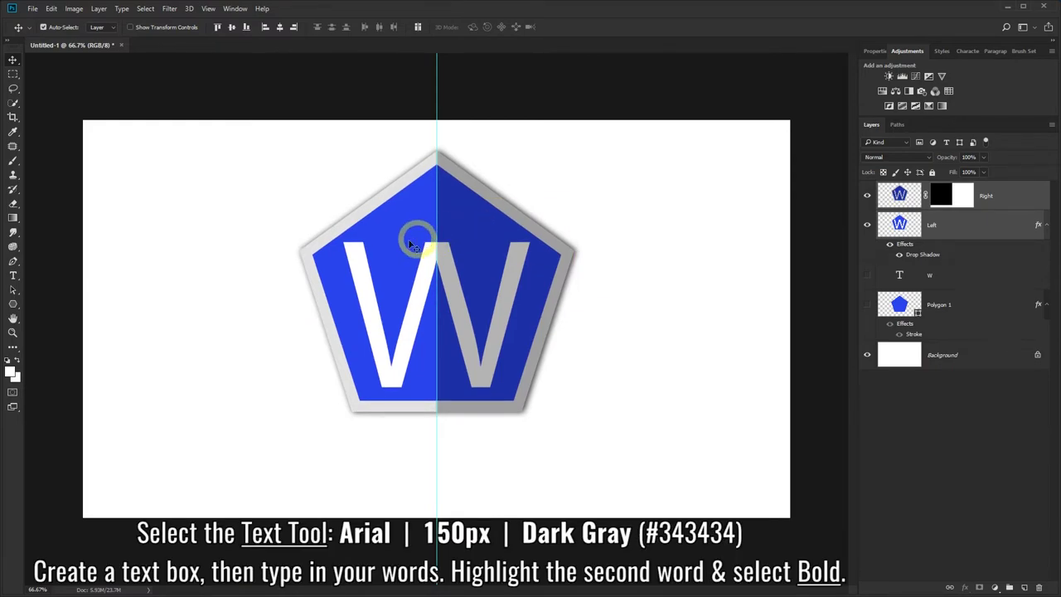
Step: Set the Type tool to Arial 150 px with dark gray text colour #343434
{"action": "left_click", "coordinate": [12, 278]}
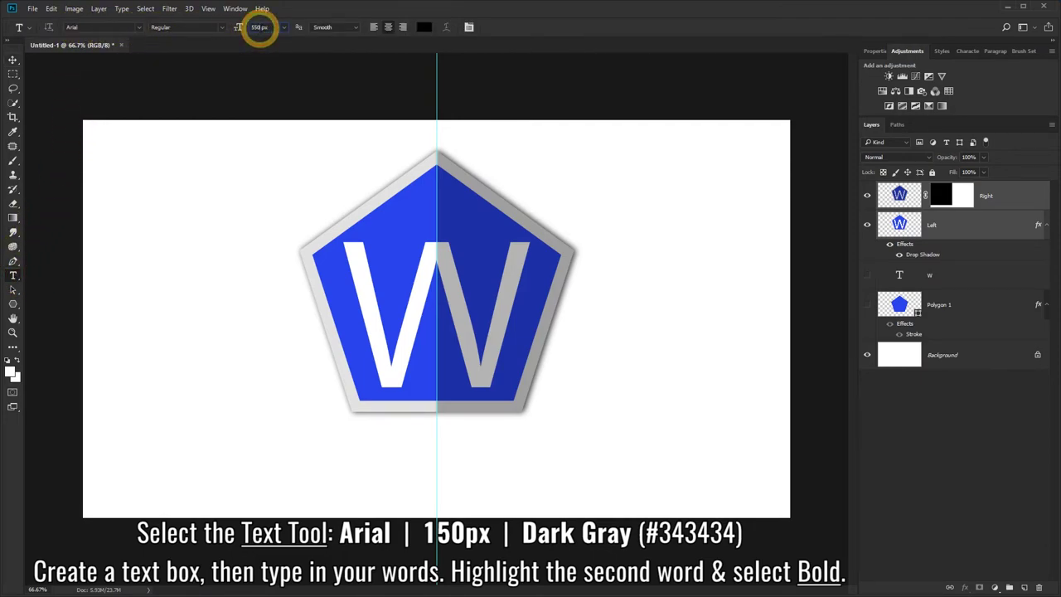
{"action": "left_click_drag", "start_coordinate": [260, 28], "coordinate": [247, 26]}
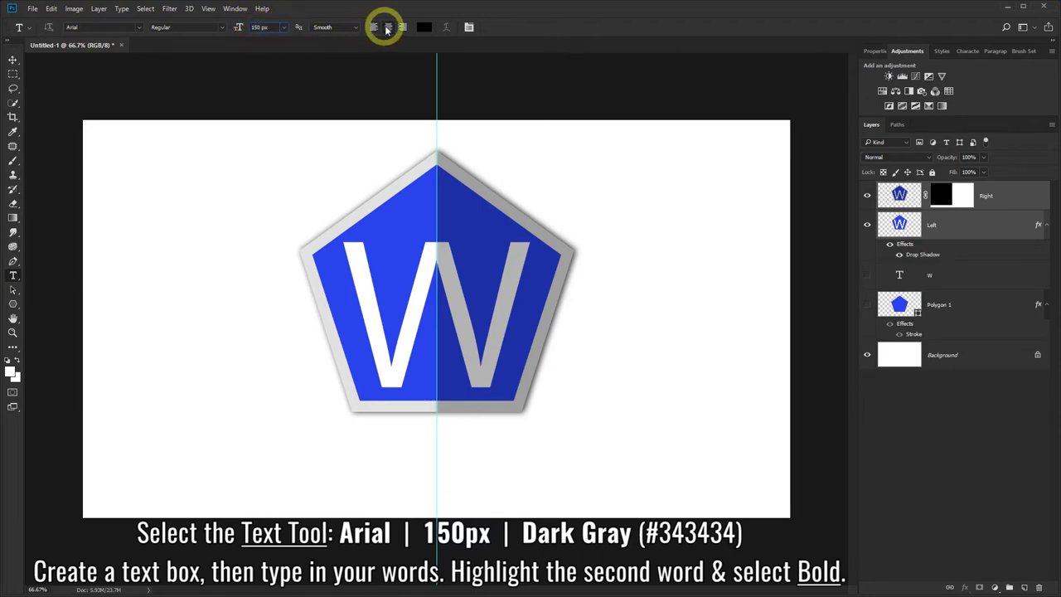
{"action": "left_click", "coordinate": [420, 28]}
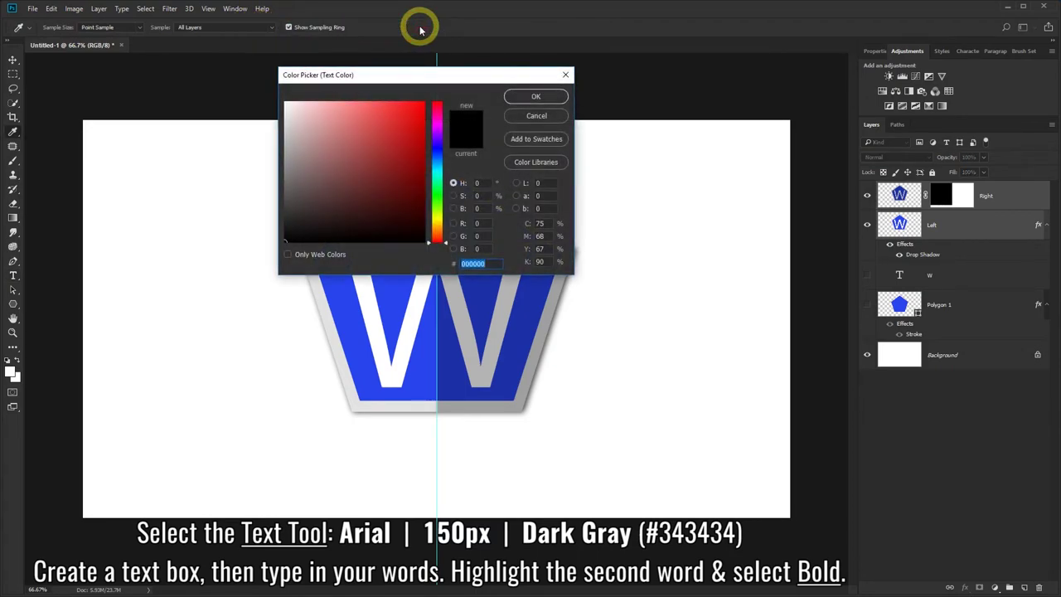
{"action": "double_click", "coordinate": [479, 264]}
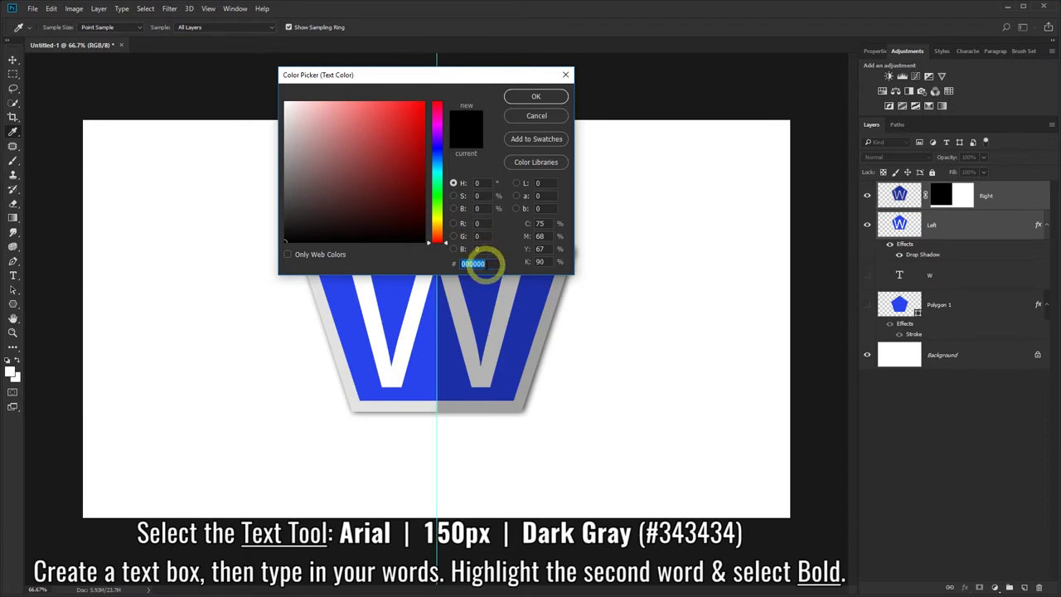
{"action": "type", "text": "343434"}
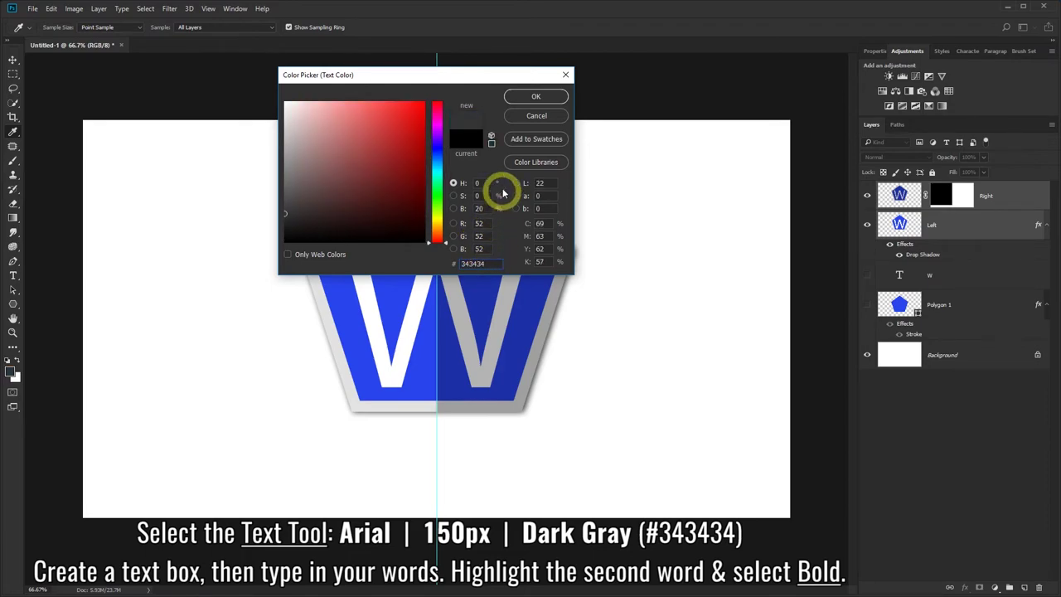
{"action": "left_click", "coordinate": [532, 96]}
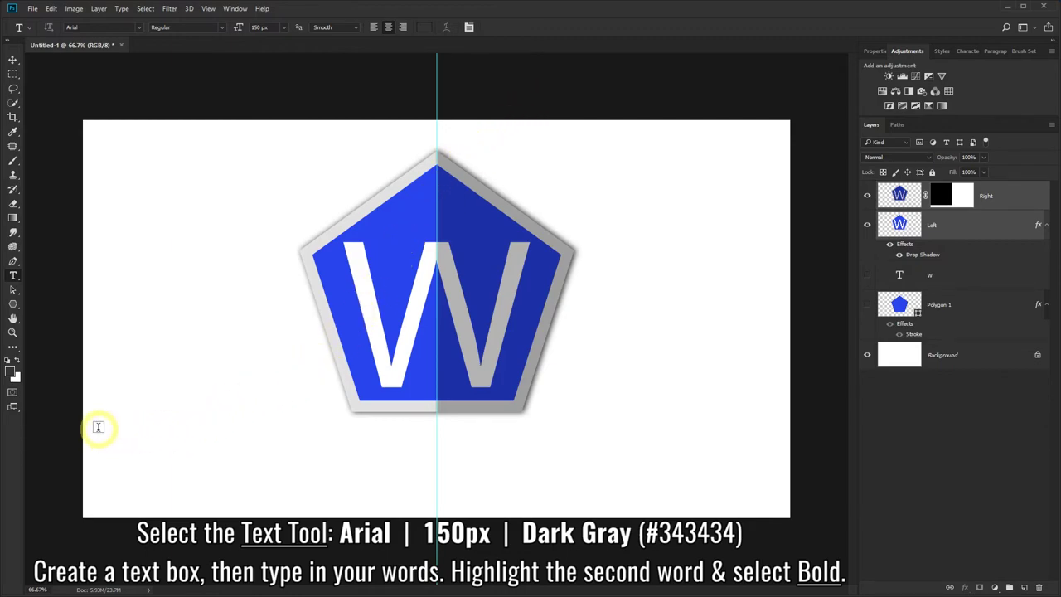
Step: Type 'YOUR LOGO' in a wide box below the badge, bold the word LOGO, and commit
{"action": "left_click_drag", "start_coordinate": [84, 418], "coordinate": [789, 500]}
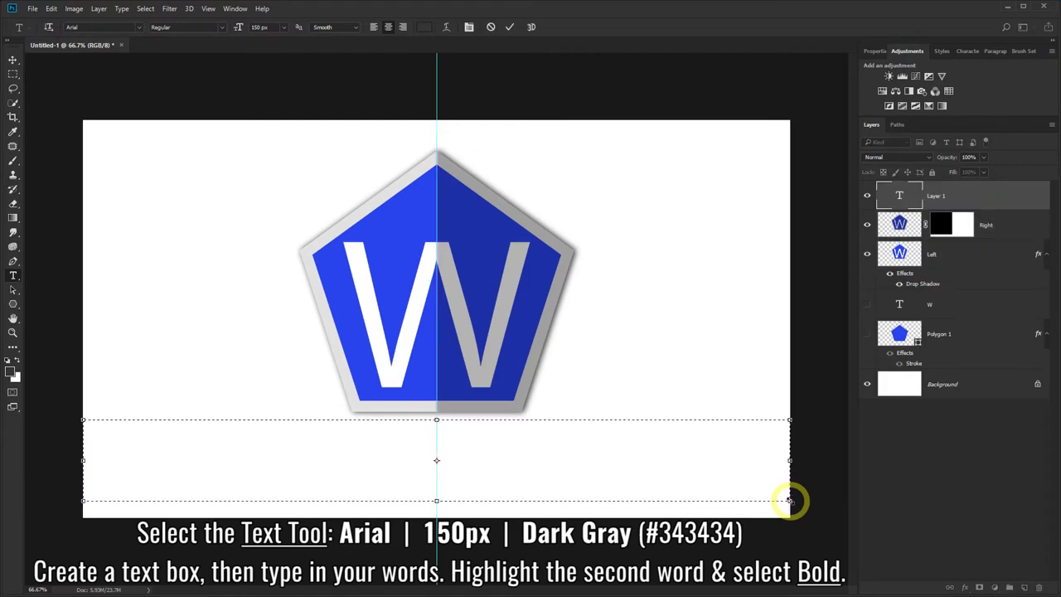
{"action": "type", "text": "YO"}
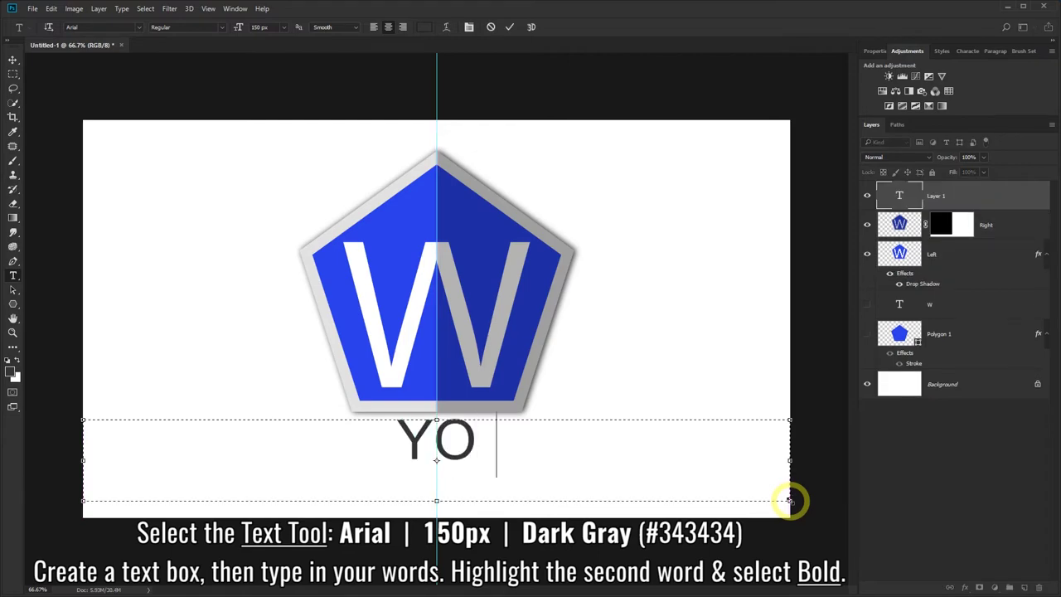
{"action": "type", "text": "UR LOGO"}
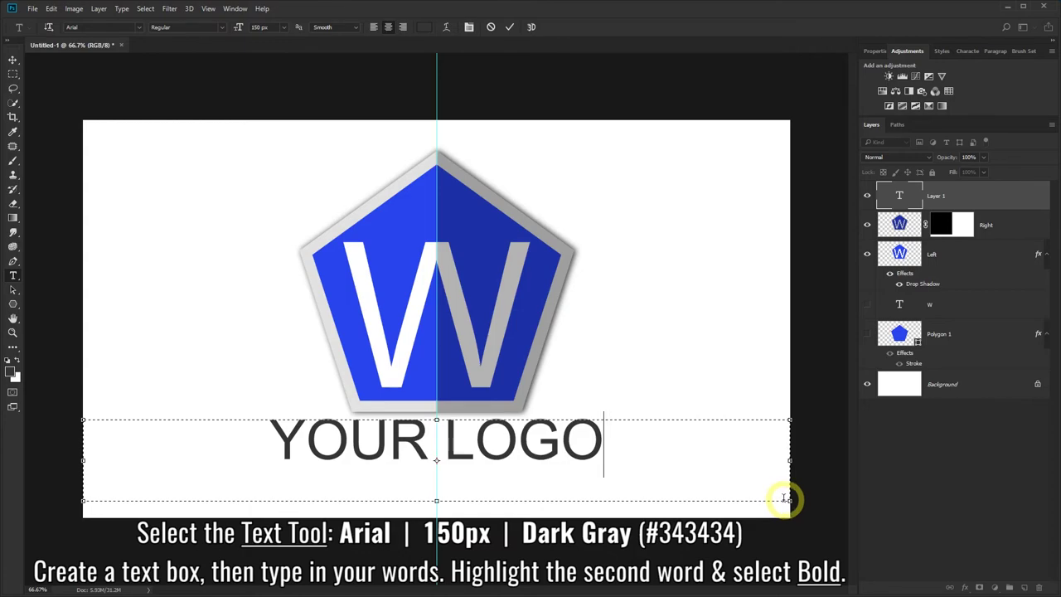
{"action": "left_click_drag", "start_coordinate": [608, 443], "coordinate": [457, 437]}
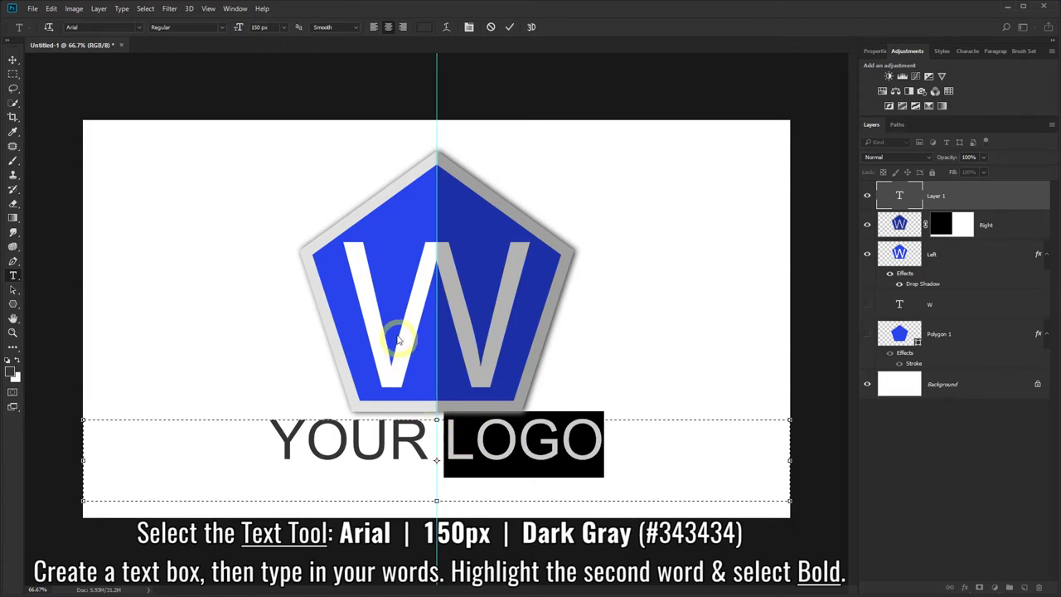
{"action": "left_click", "coordinate": [221, 31]}
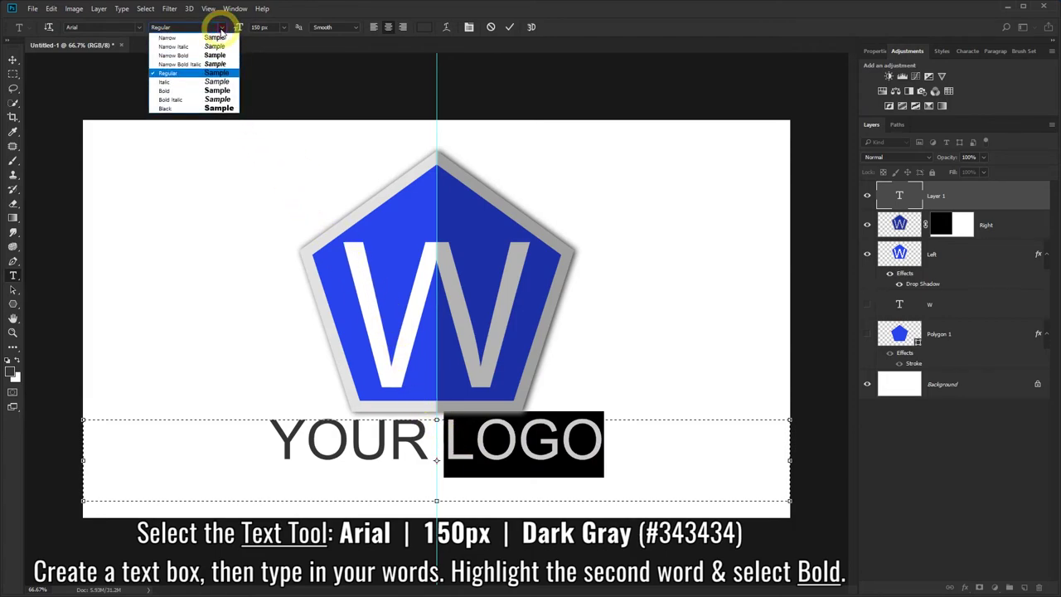
{"action": "left_click", "coordinate": [204, 91]}
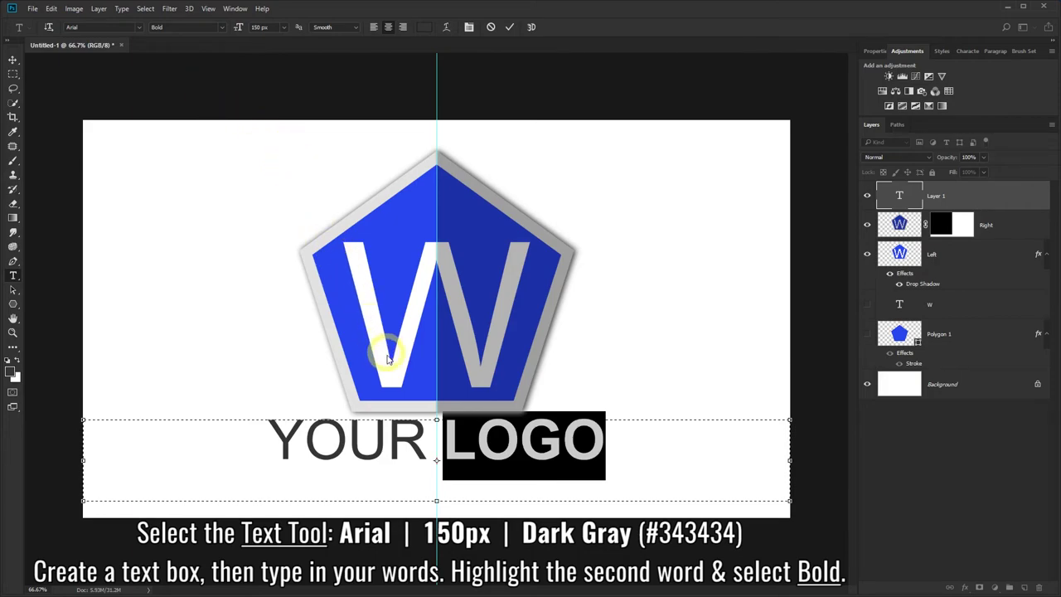
{"action": "left_click_drag", "start_coordinate": [436, 420], "coordinate": [437, 430]}
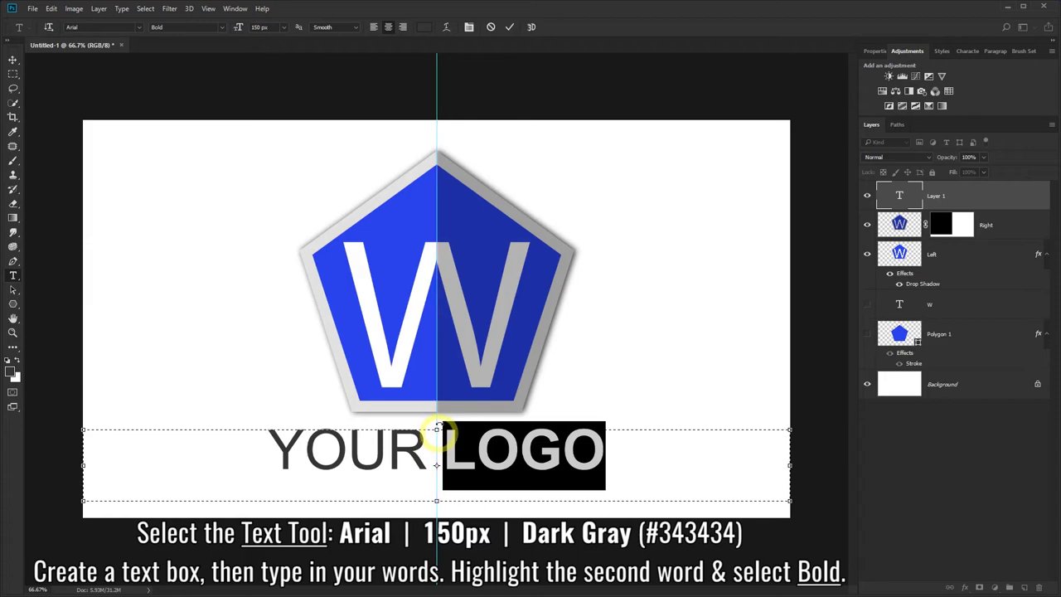
{"action": "left_click", "coordinate": [511, 29]}
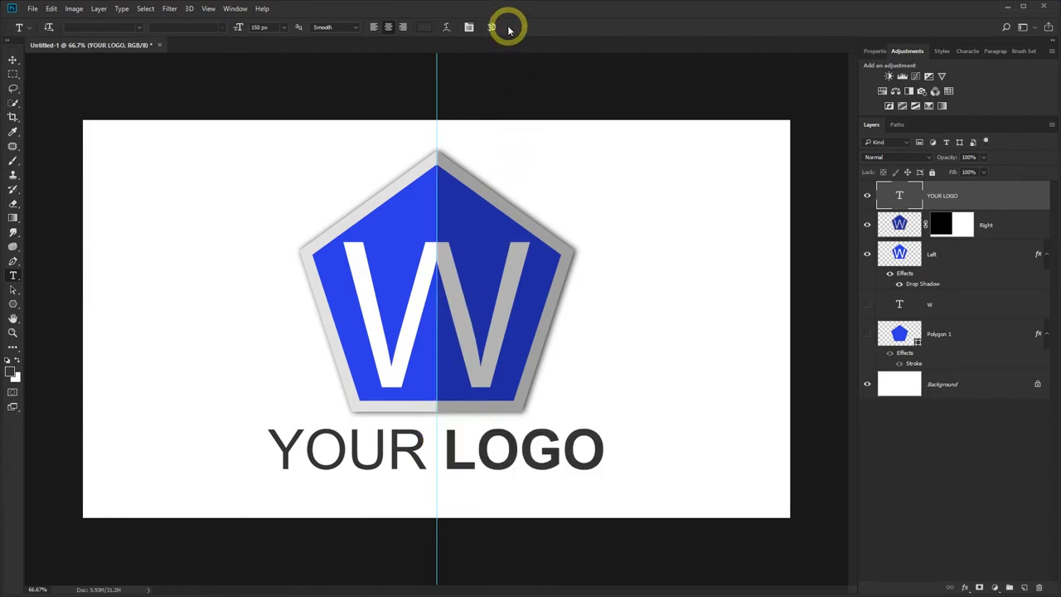
Step: Turn guides off through View > Show > Guides
{"action": "left_click", "coordinate": [212, 10]}
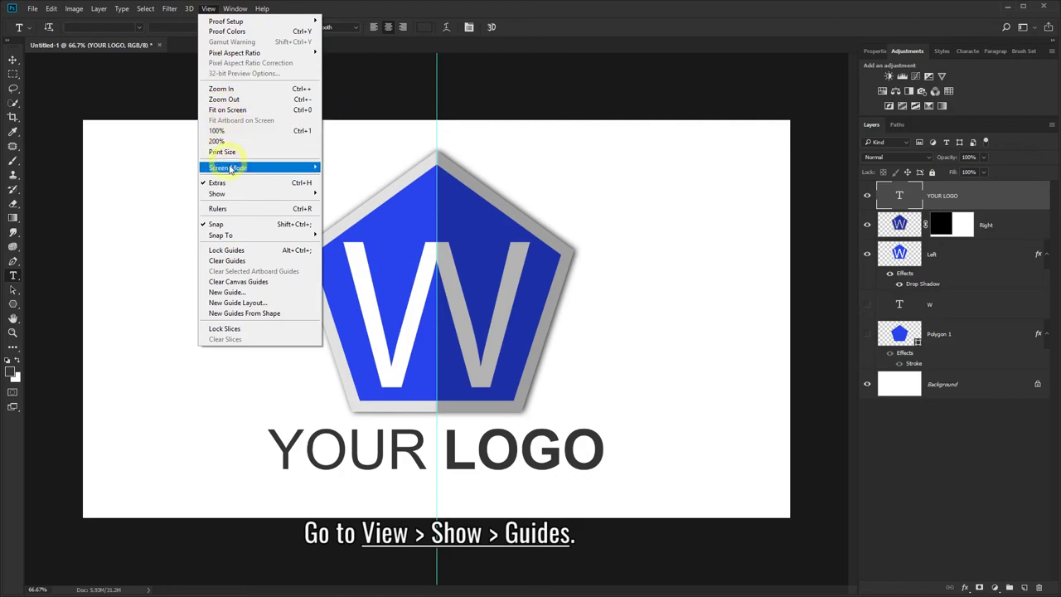
{"action": "left_click", "coordinate": [262, 197]}
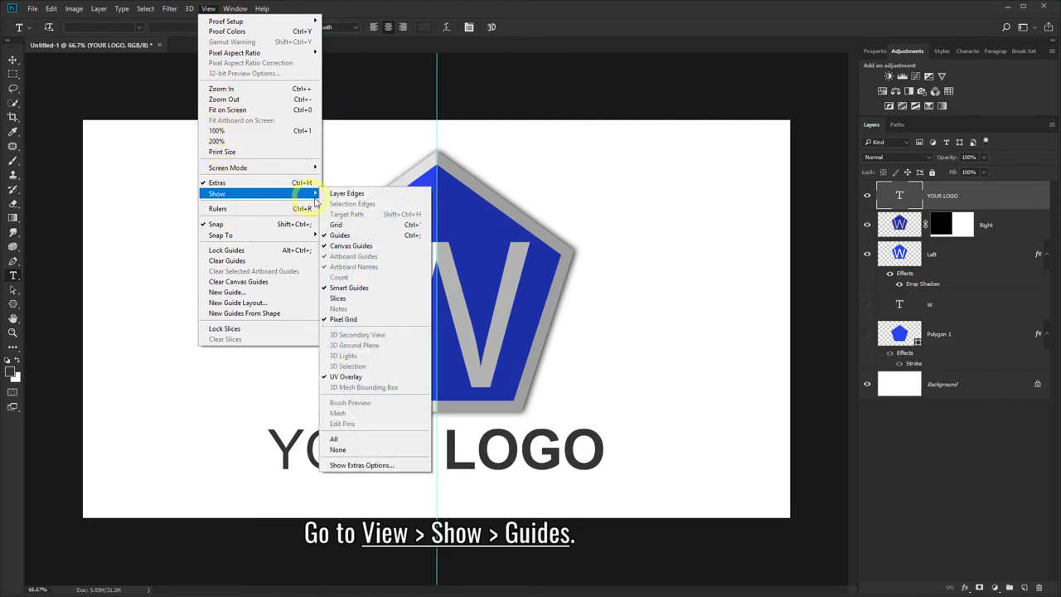
{"action": "left_click", "coordinate": [345, 236]}
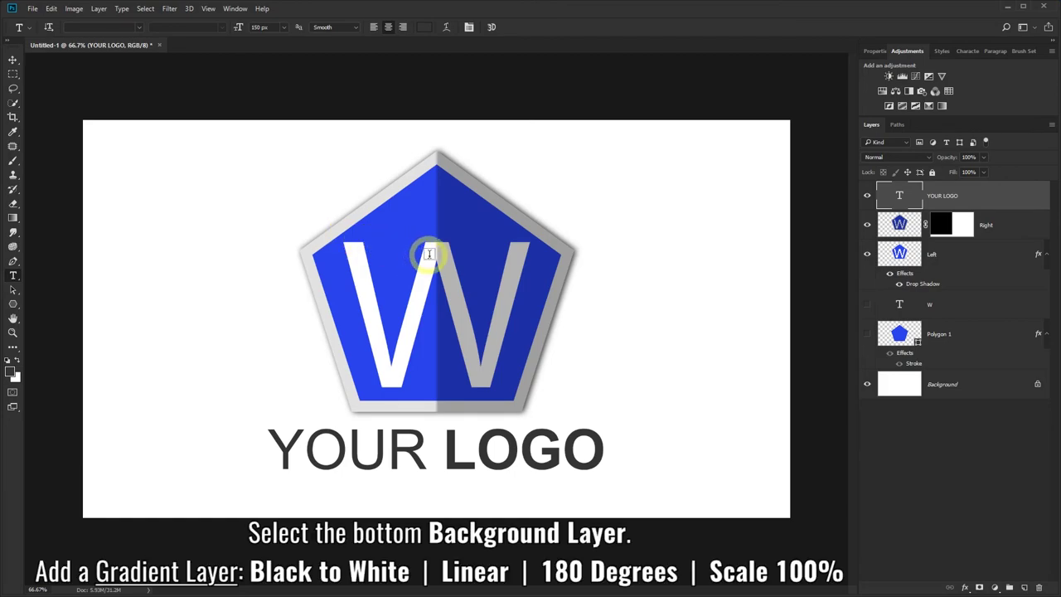
Step: Add a Black to White Gradient Fill layer above Background at a 180° angle
{"action": "left_click", "coordinate": [977, 386]}
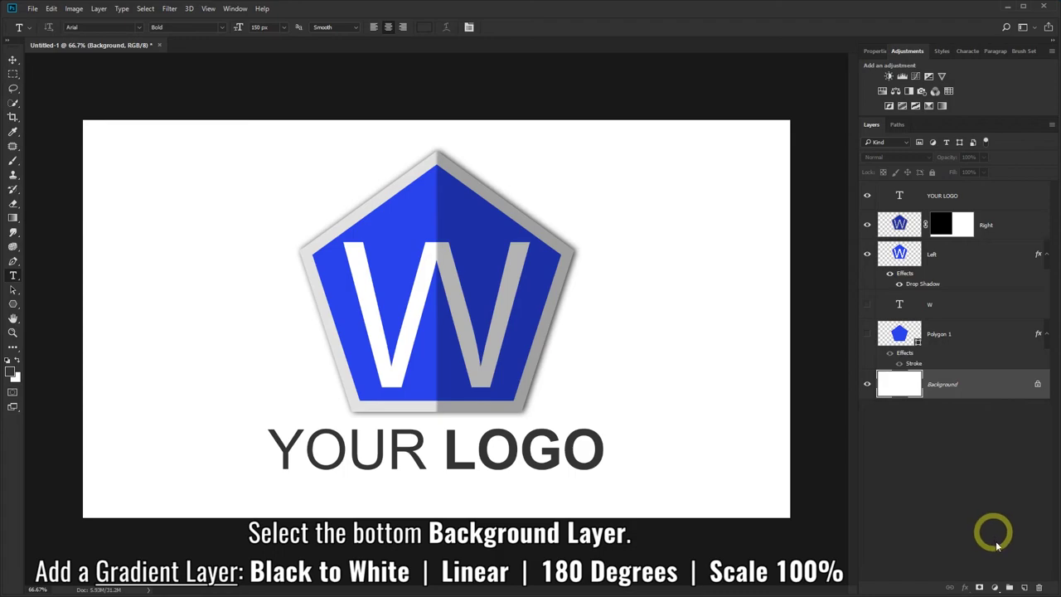
{"action": "left_click", "coordinate": [996, 588]}
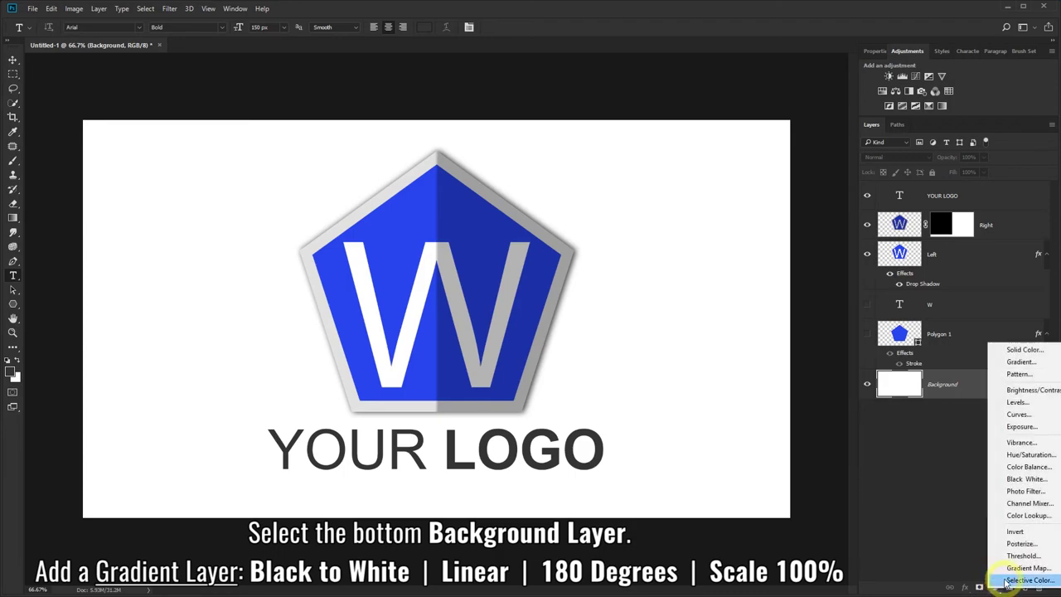
{"action": "left_click", "coordinate": [1021, 362]}
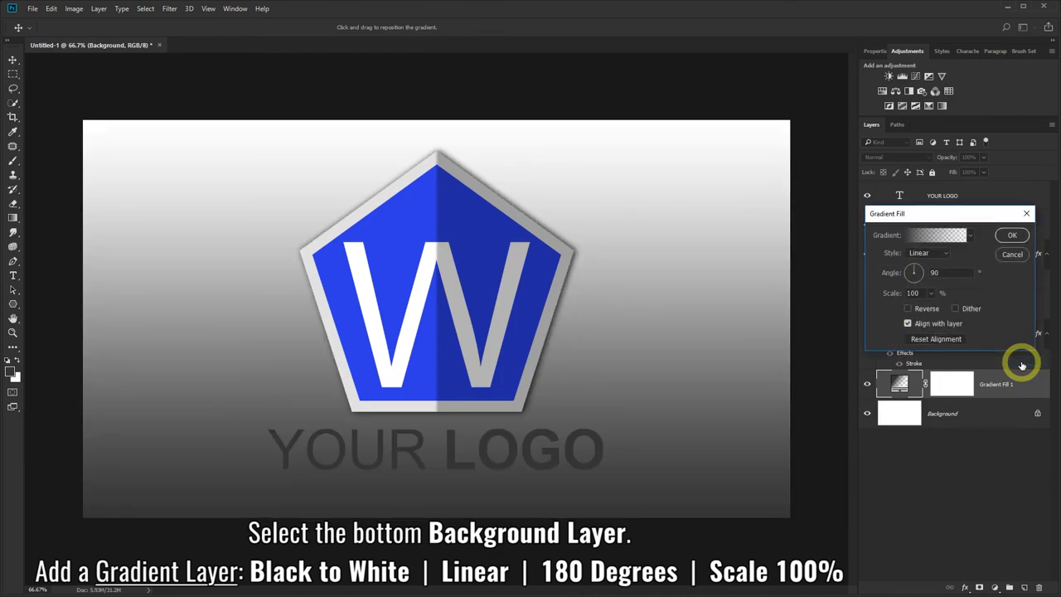
{"action": "left_click", "coordinate": [971, 238]}
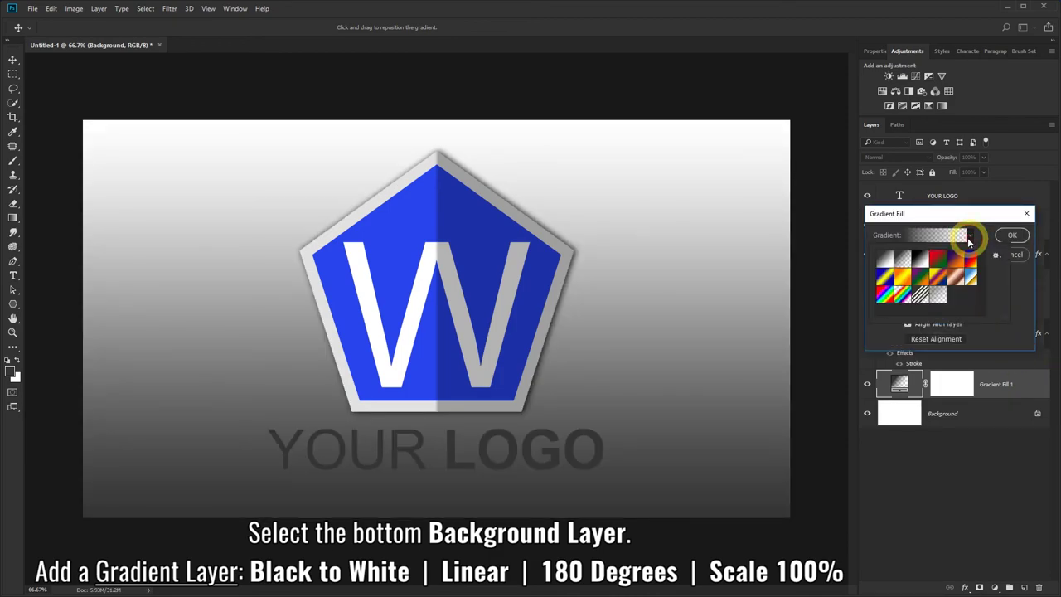
{"action": "left_click", "coordinate": [921, 260]}
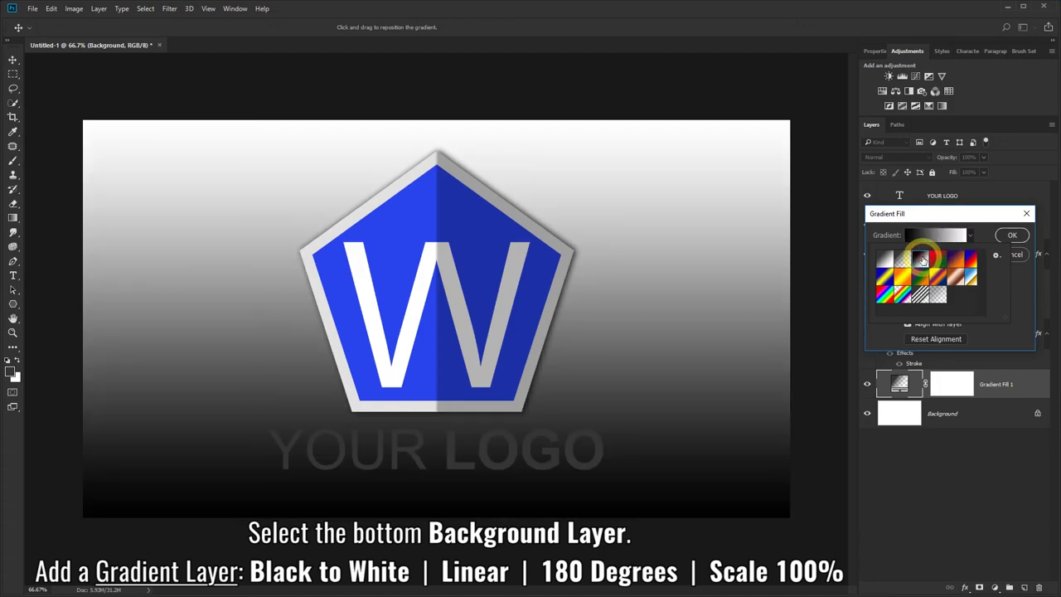
{"action": "left_click", "coordinate": [976, 219]}
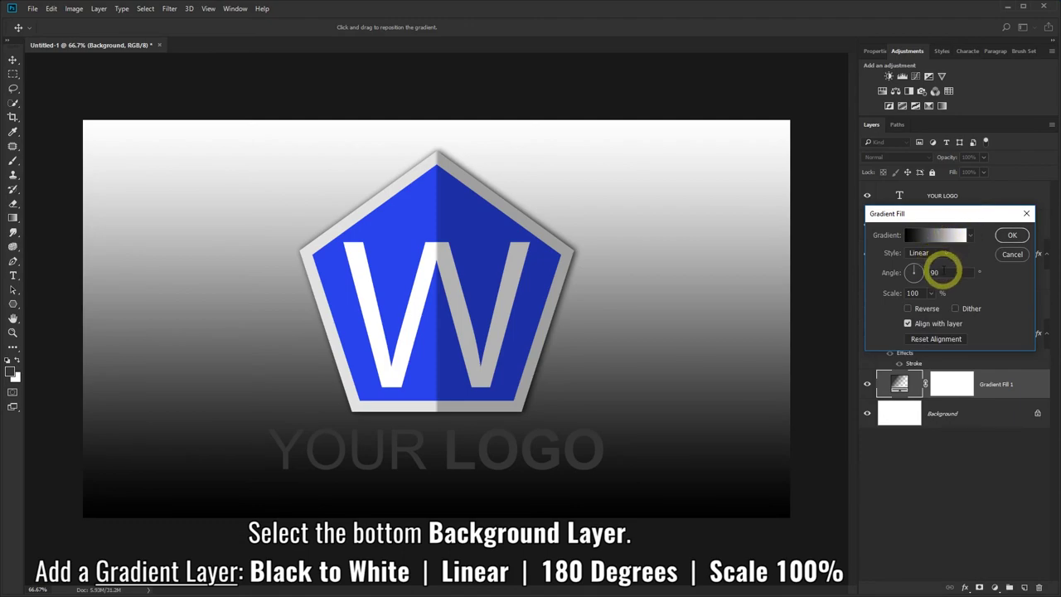
{"action": "type", "text": "180"}
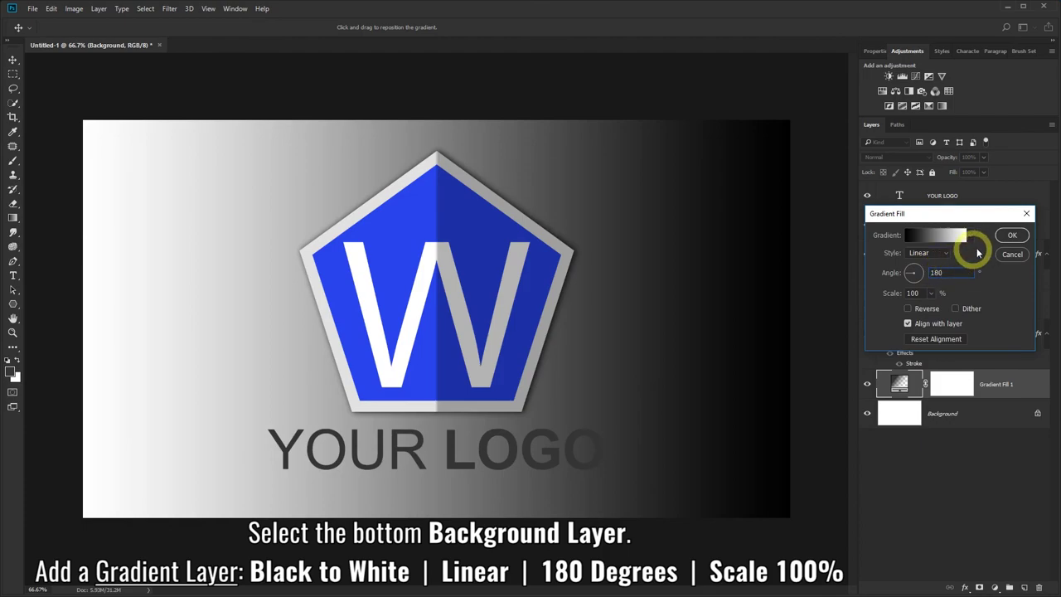
{"action": "left_click", "coordinate": [1010, 237]}
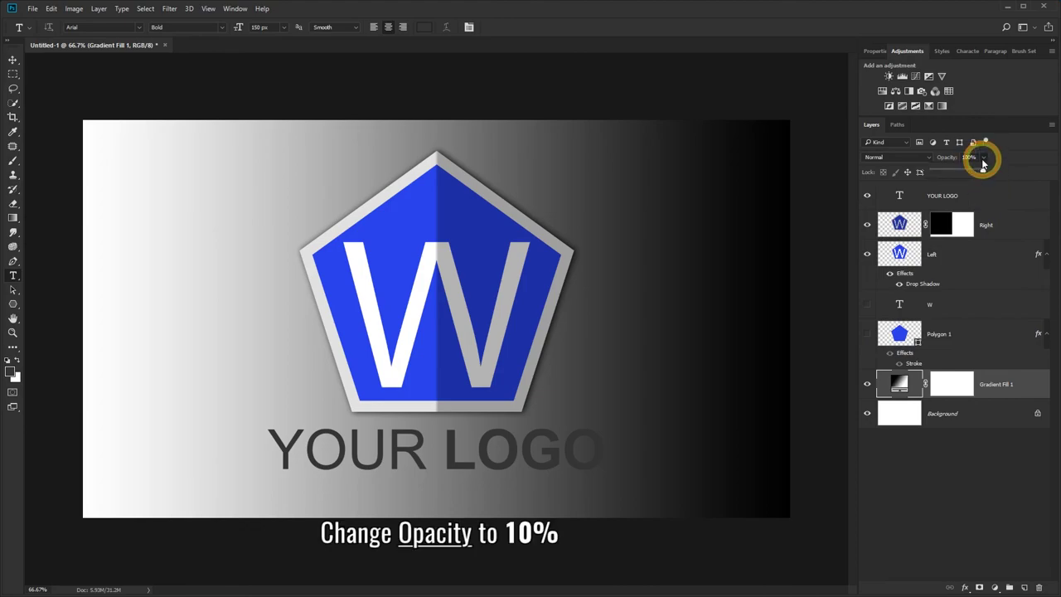
Step: Lower Gradient Fill 1's opacity to 10%
{"action": "left_click_drag", "start_coordinate": [984, 159], "coordinate": [938, 176]}
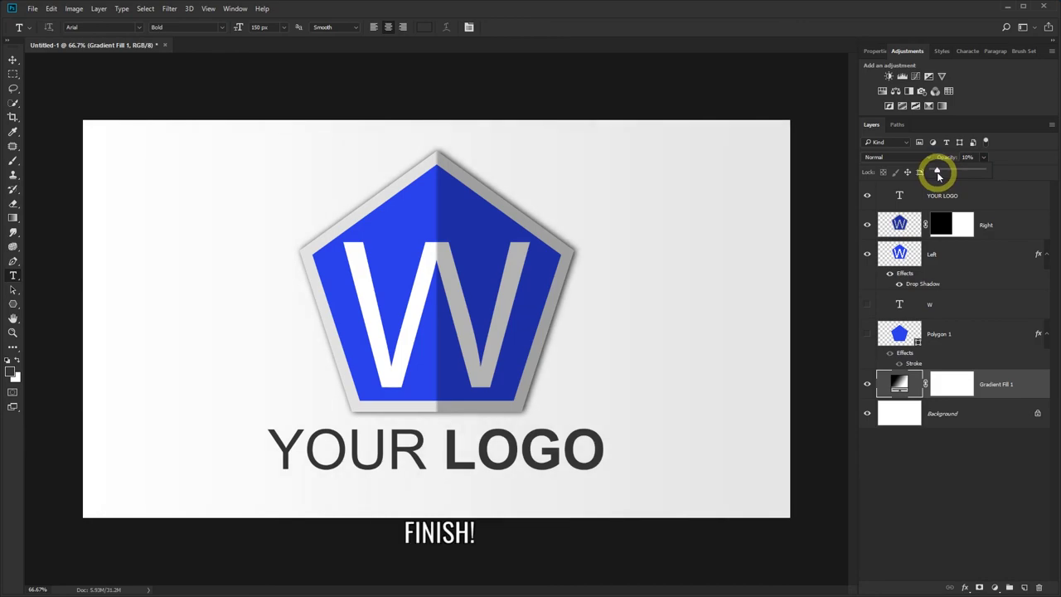